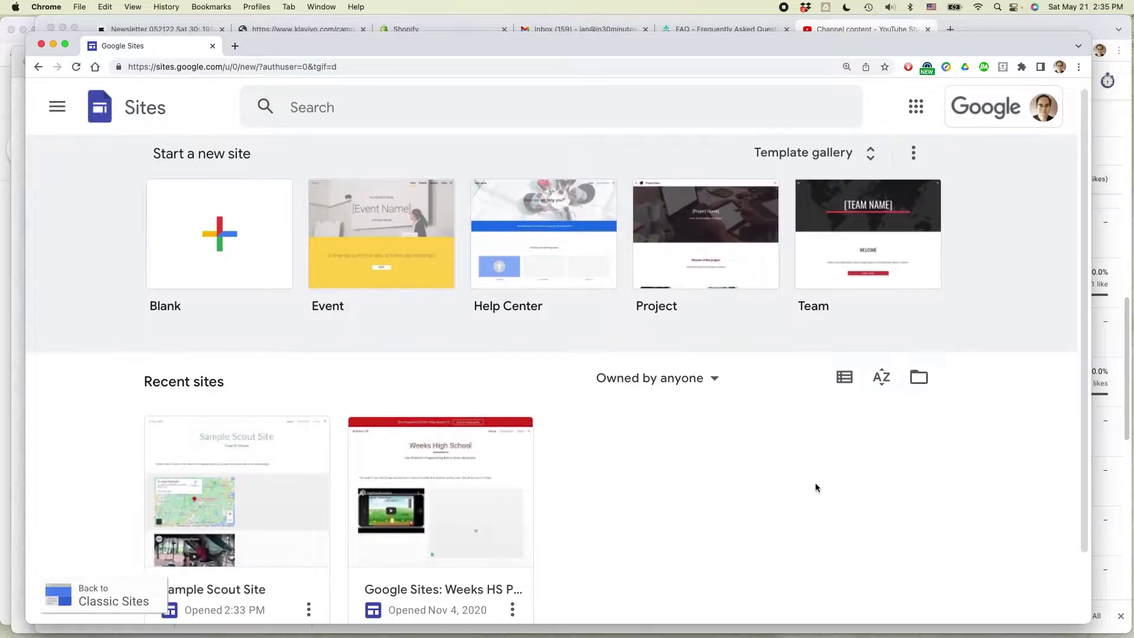
# - Open the Sample Scout Site from Recent sites for editing and bring up its Themes panel
pyautogui.scroll(-1, 815, 485)
pyautogui.scroll(-1, 815, 488)
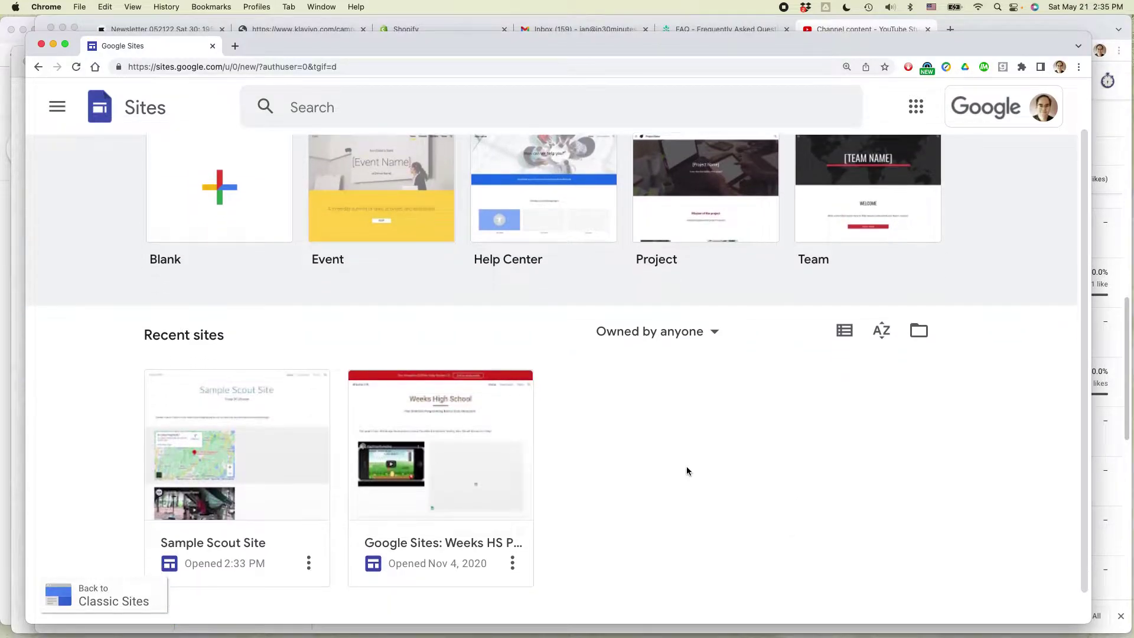
pyautogui.click(295, 451)
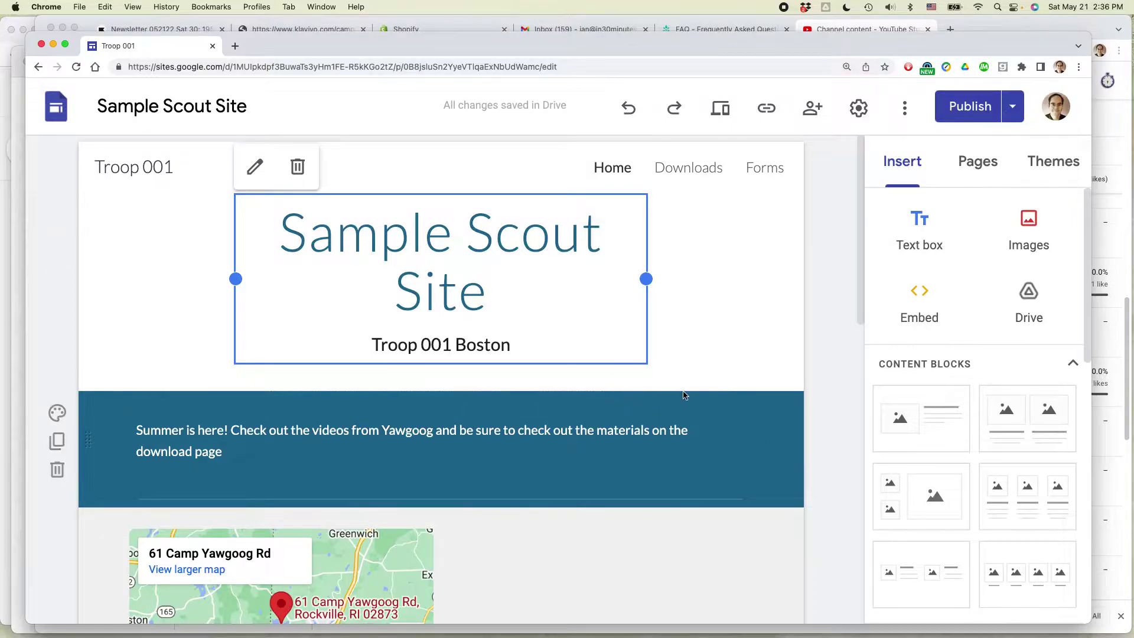
pyautogui.click(824, 319)
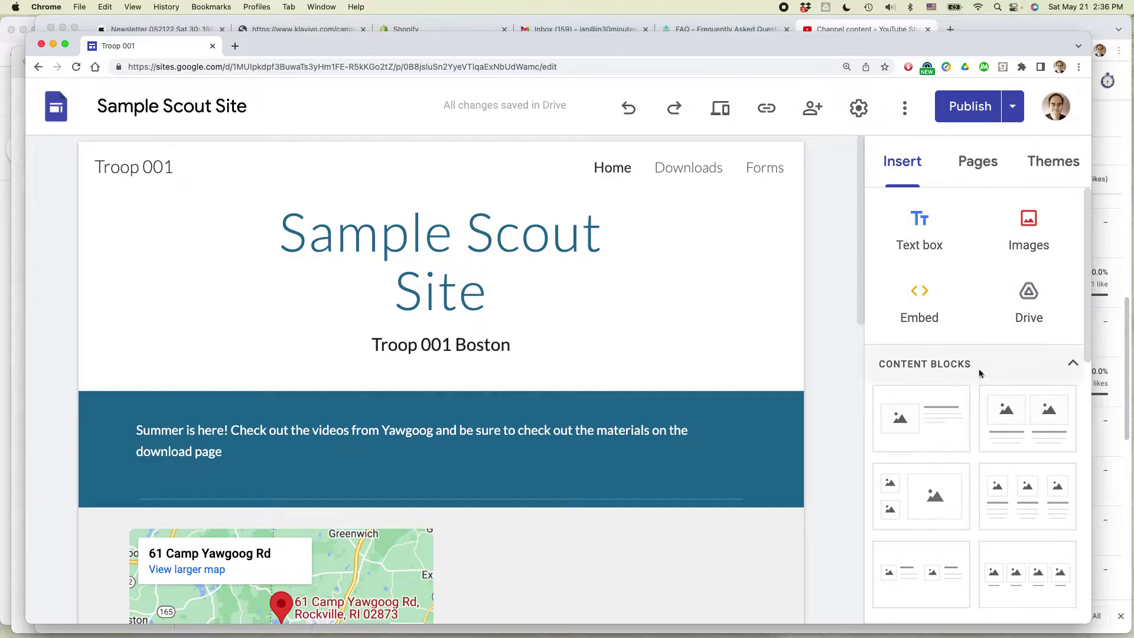
pyautogui.click(1063, 164)
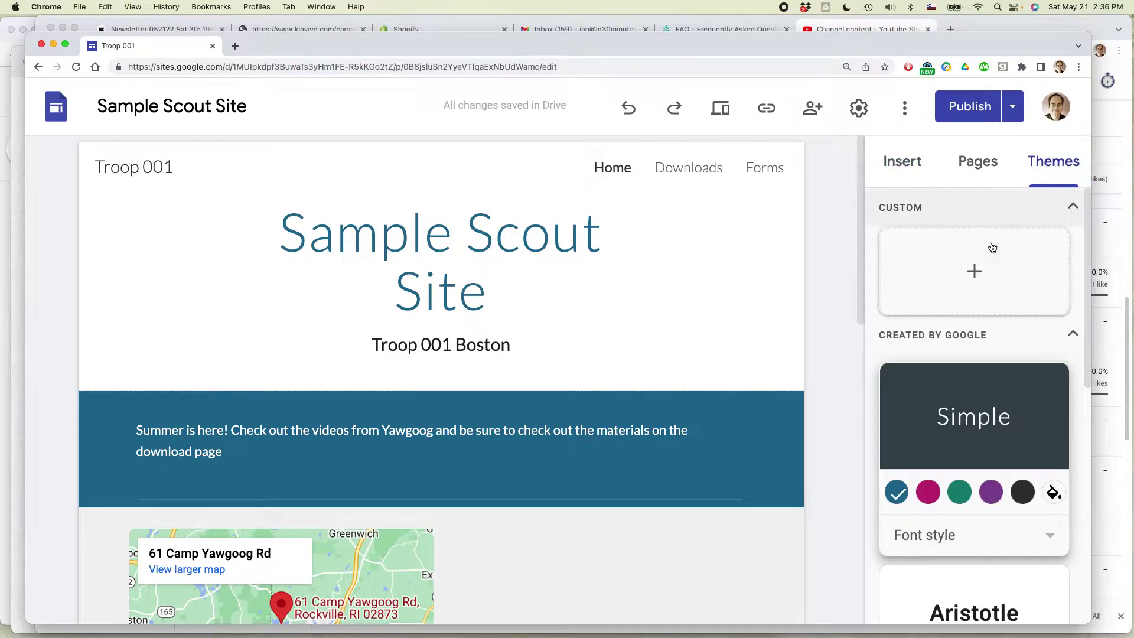
# - Create a new custom theme named 'Test theme' and advance to its colour step
pyautogui.click(974, 283)
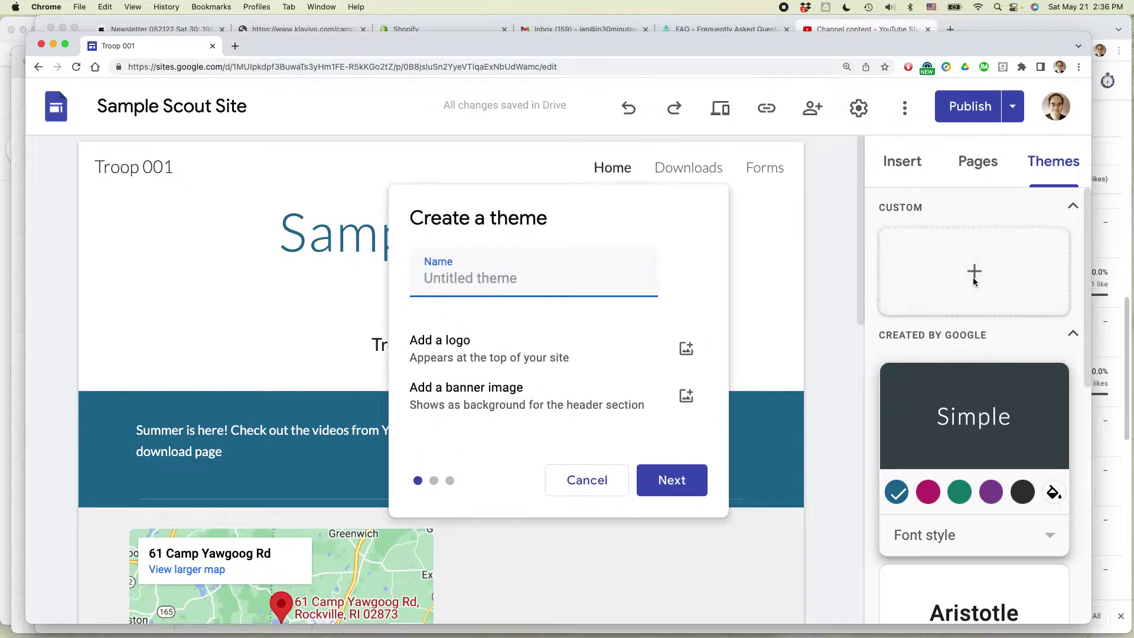
pyautogui.write('Test')
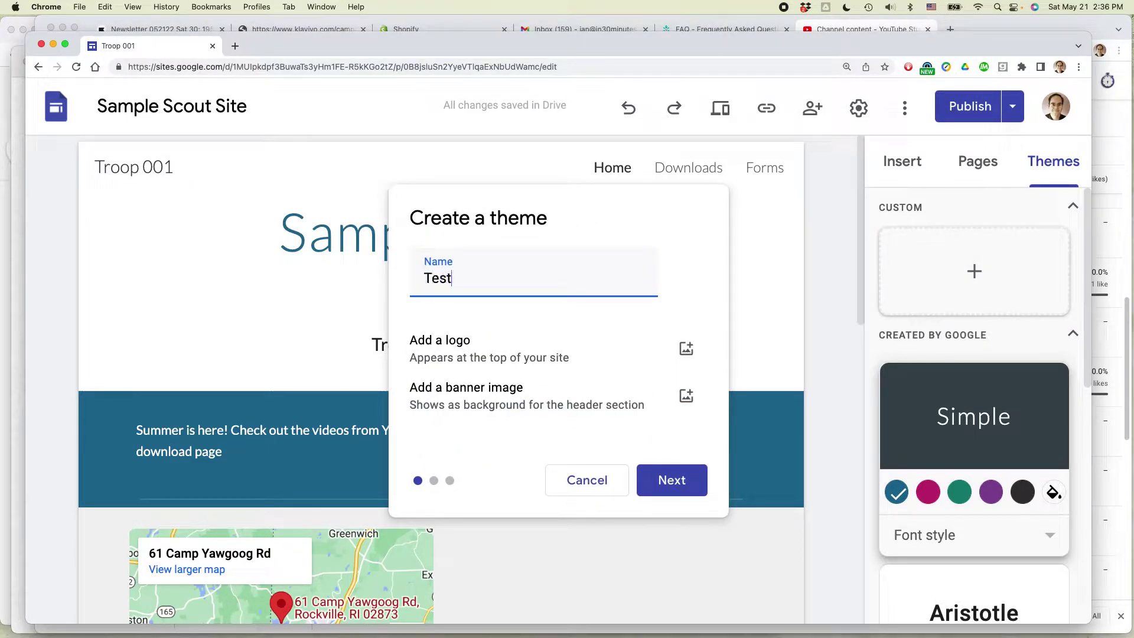
pyautogui.write(' thme')
pyautogui.press('BackSpace')
pyautogui.write('eme 1')
pyautogui.click(675, 480)
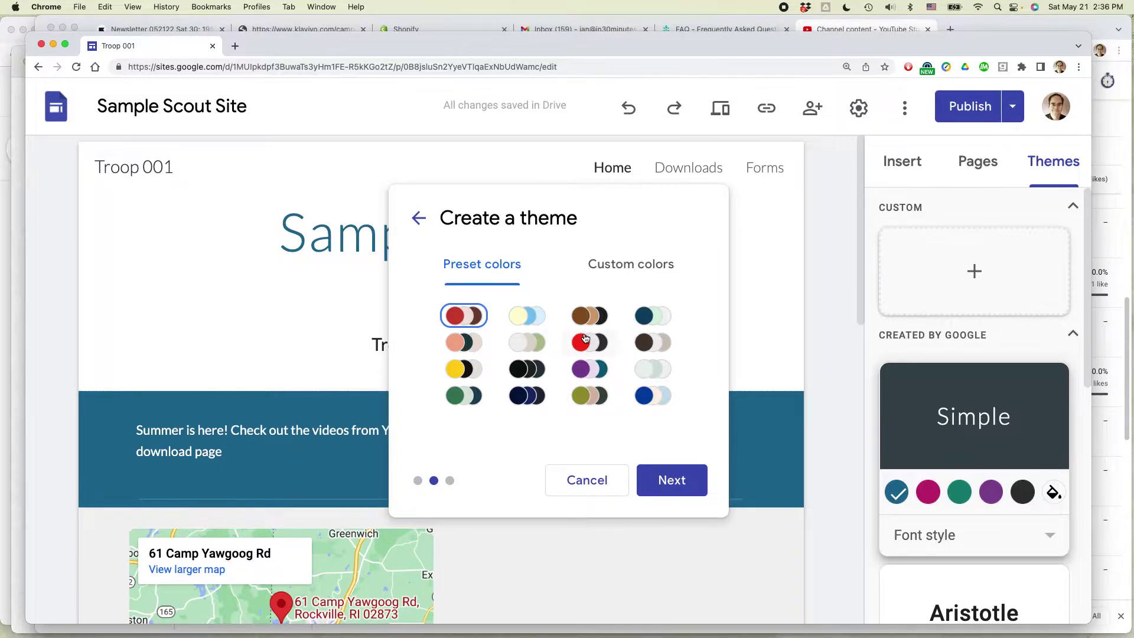
# - Give the theme custom colours #38761D green, #CC0000 red and #EFEFEF grey, then create it
pyautogui.click(638, 277)
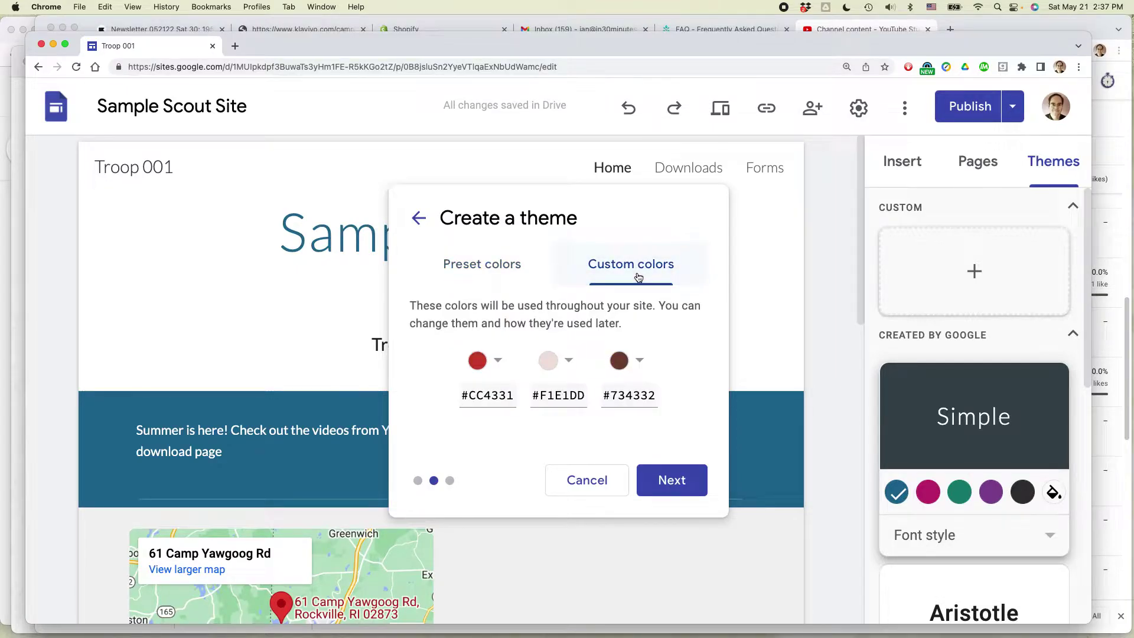
pyautogui.click(499, 363)
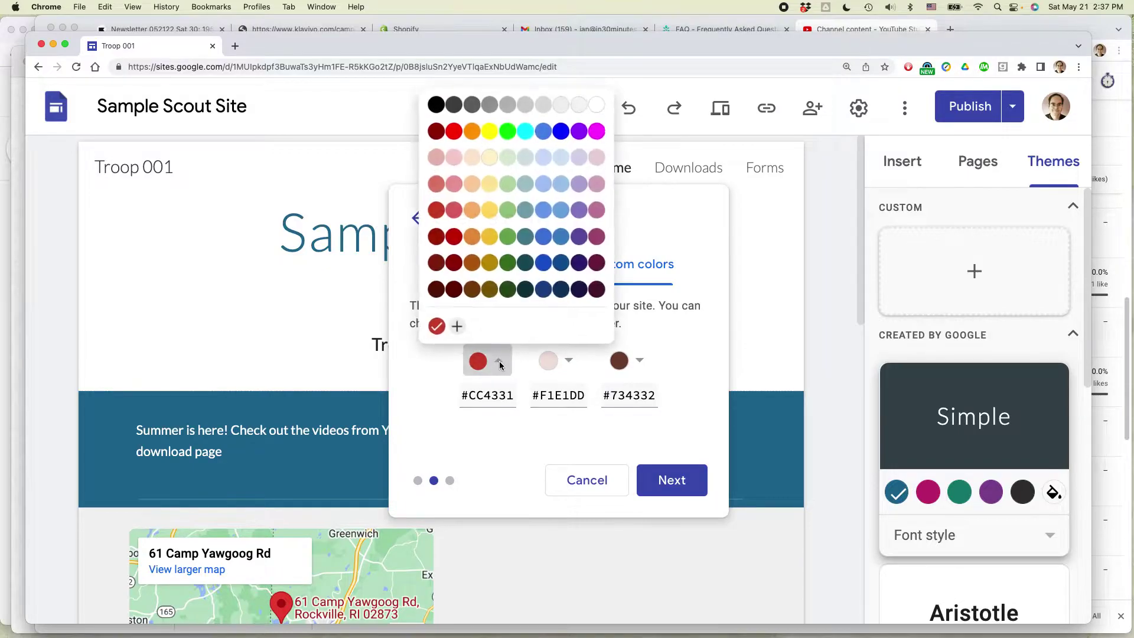
pyautogui.click(507, 267)
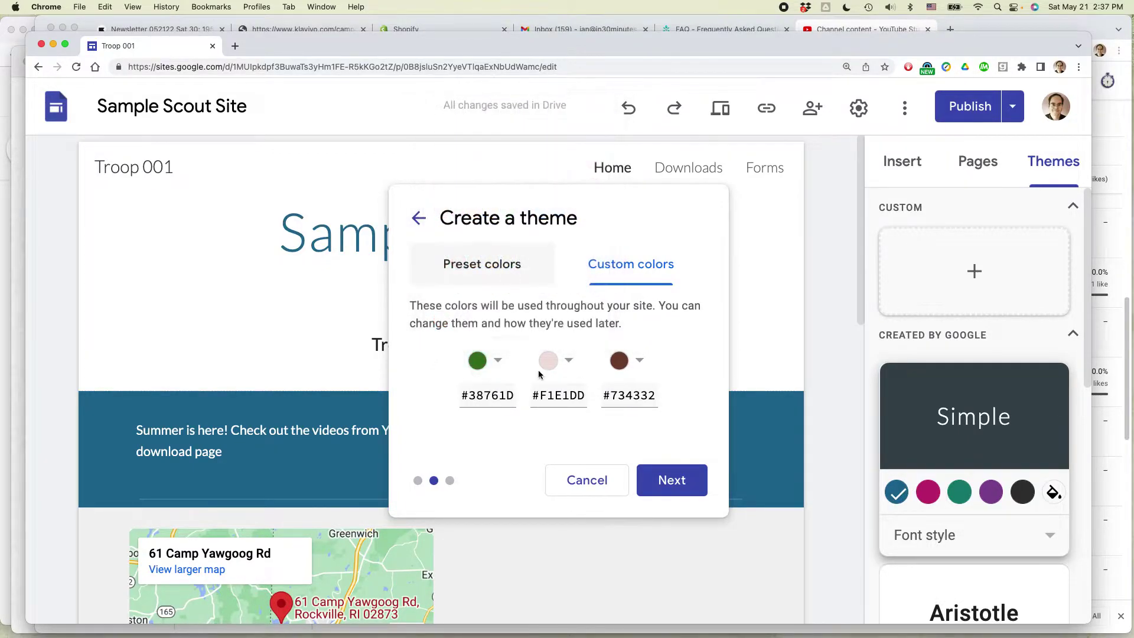
pyautogui.click(570, 363)
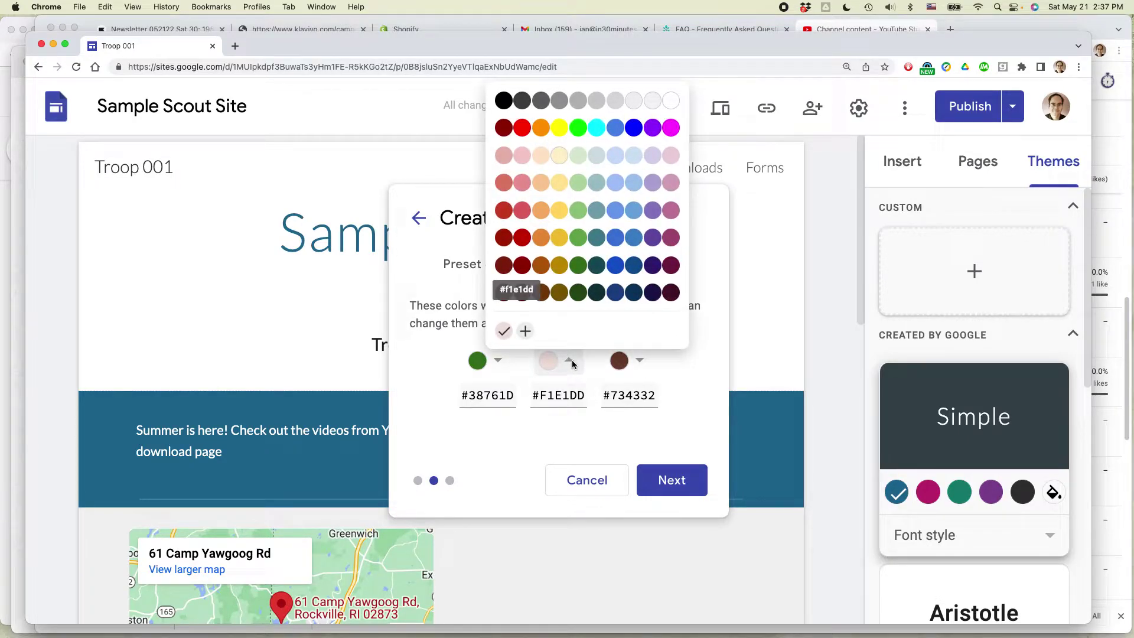
pyautogui.click(522, 237)
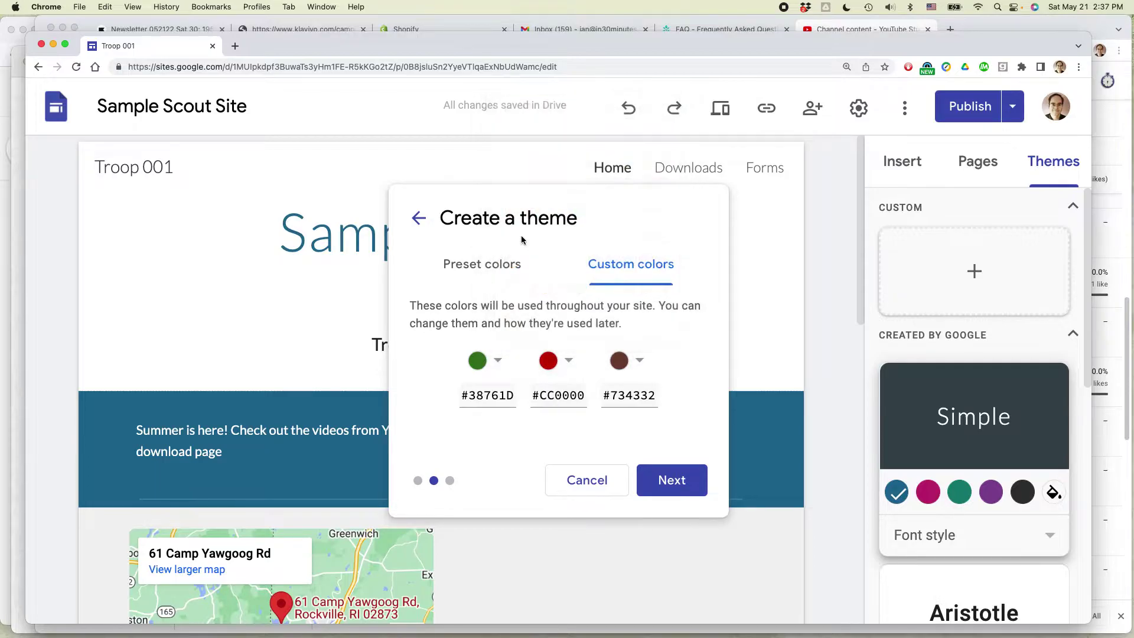
pyautogui.click(640, 361)
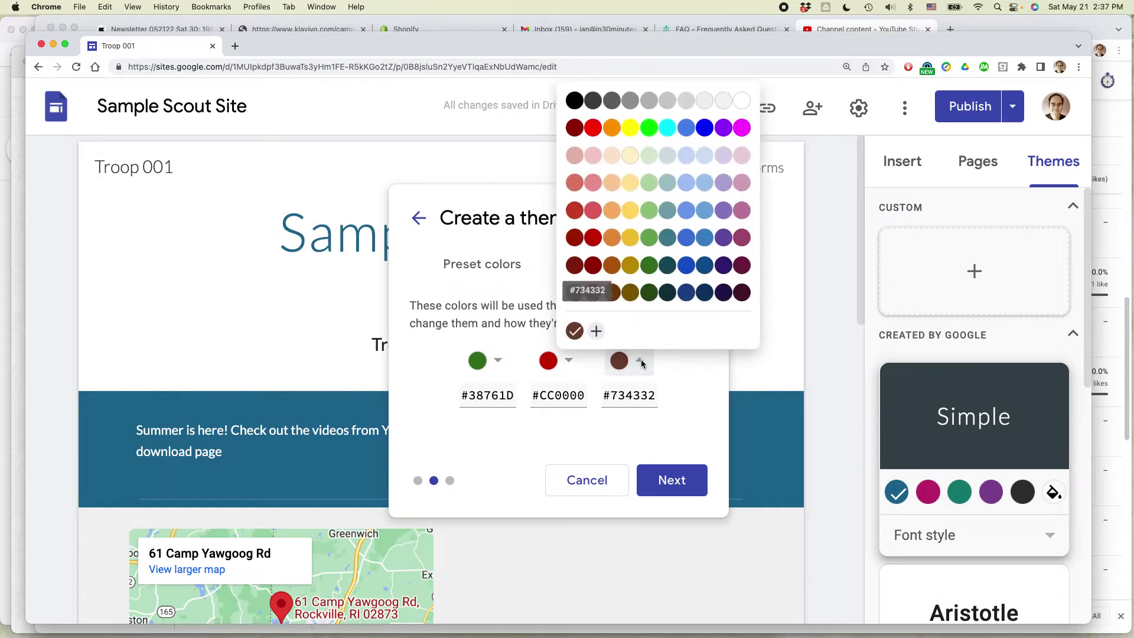
pyautogui.click(707, 100)
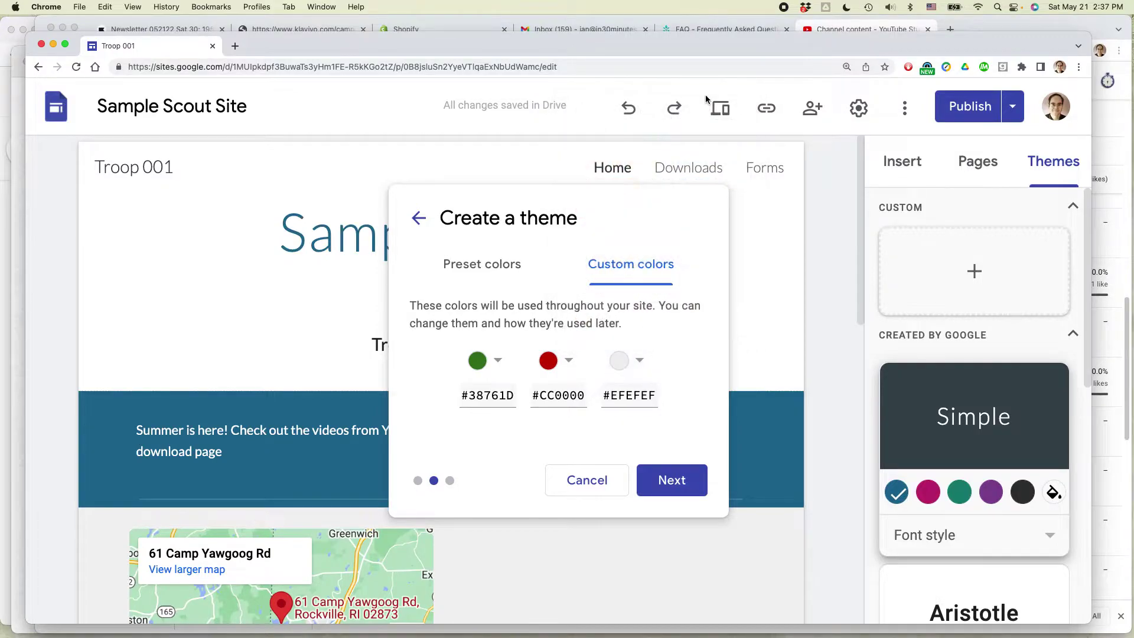
pyautogui.click(676, 480)
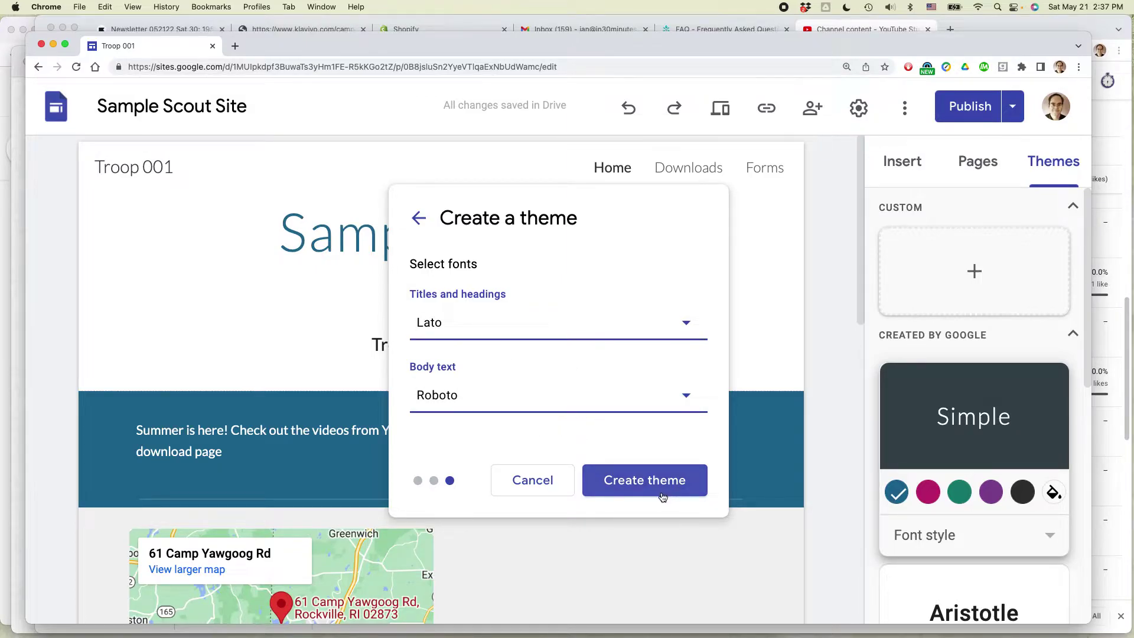
pyautogui.click(645, 481)
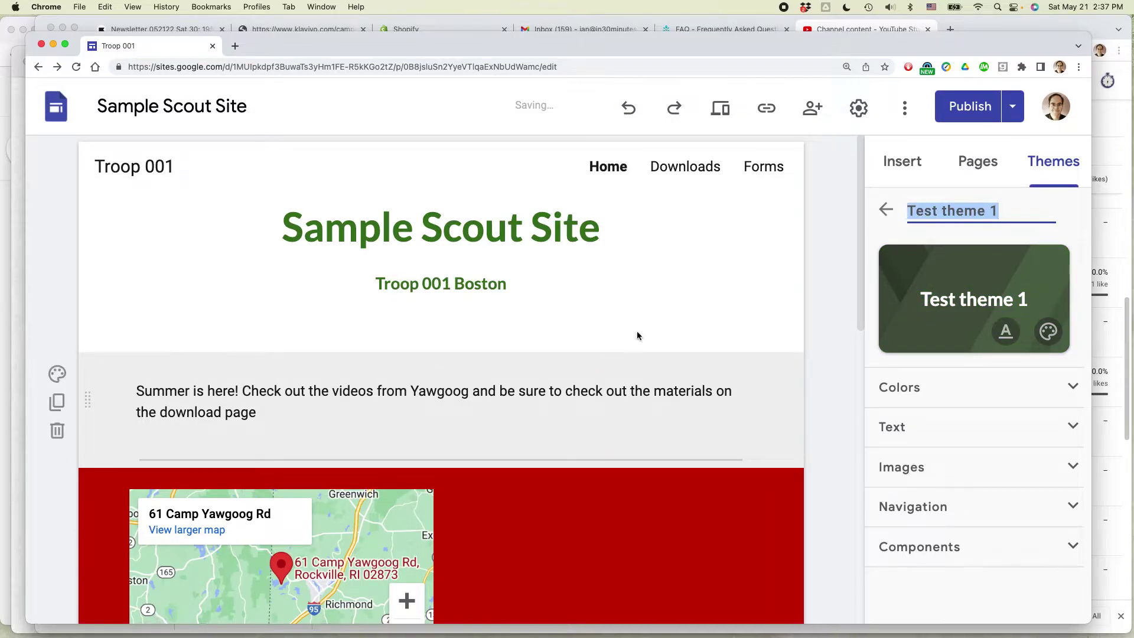
# - Review the restyled Home page and bring up colour styles for the summer text section
pyautogui.scroll(-6, 713, 444)
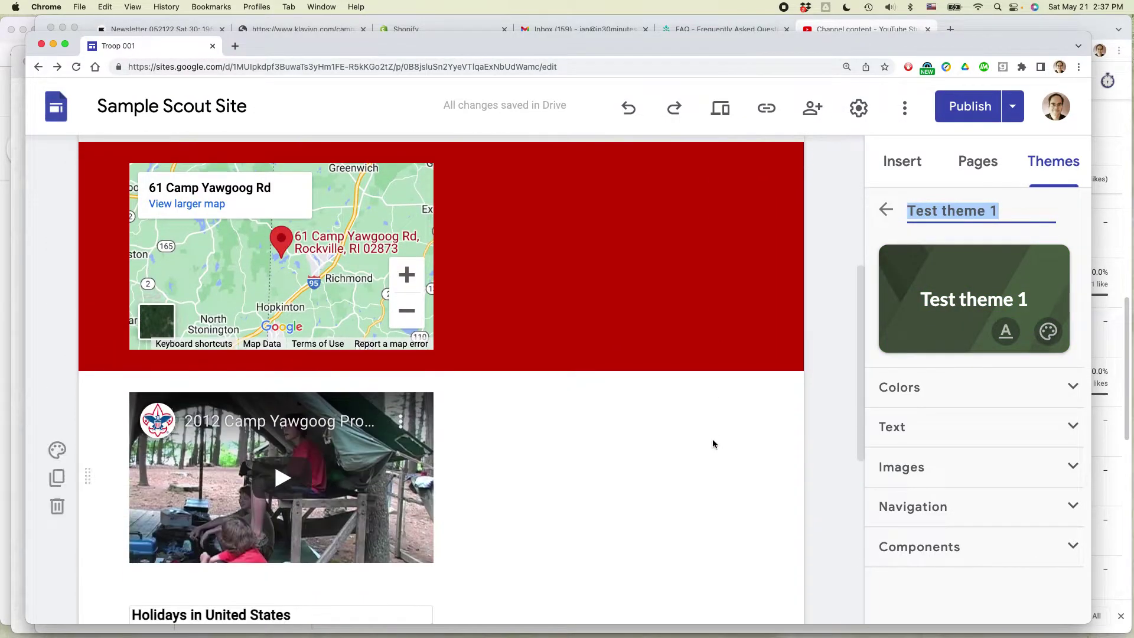
pyautogui.scroll(6, 656, 415)
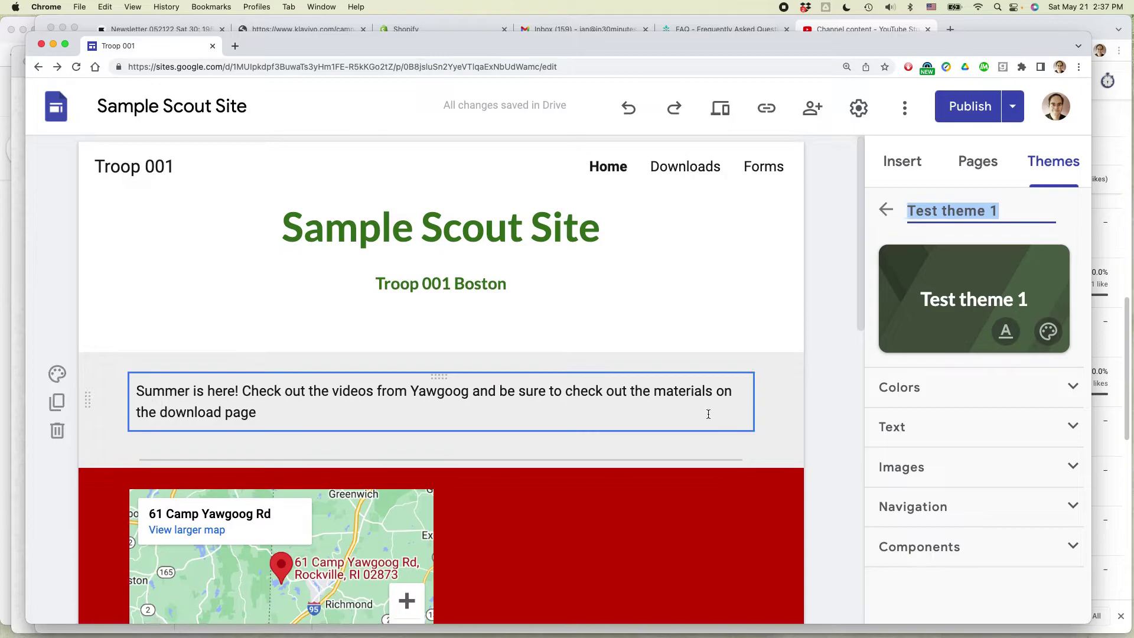
pyautogui.scroll(-1, 722, 449)
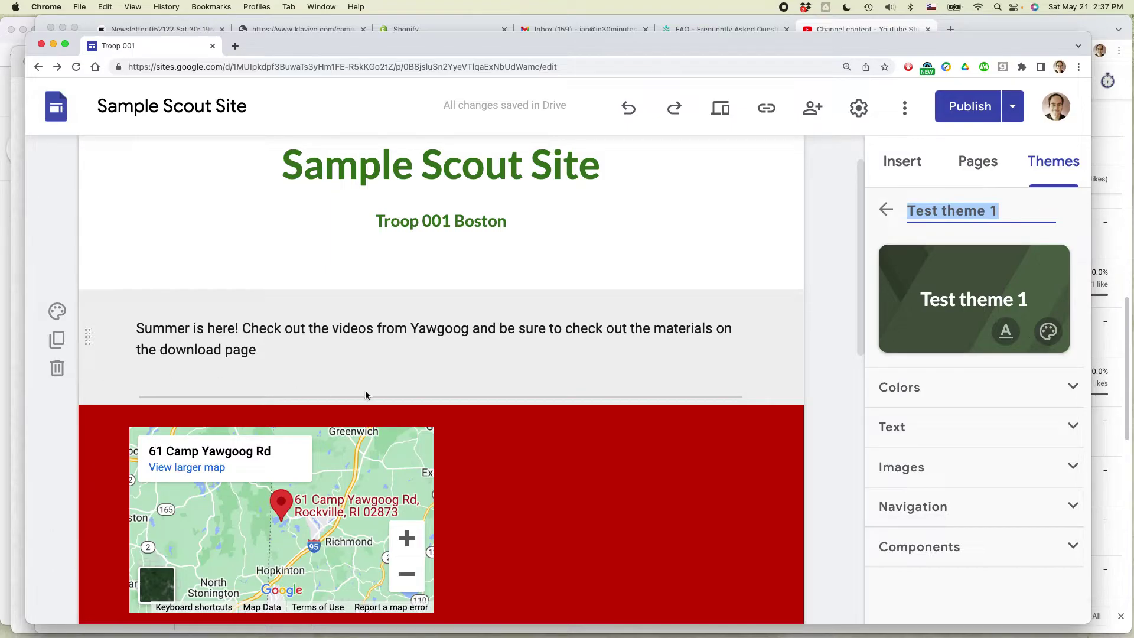
pyautogui.scroll(1, 628, 400)
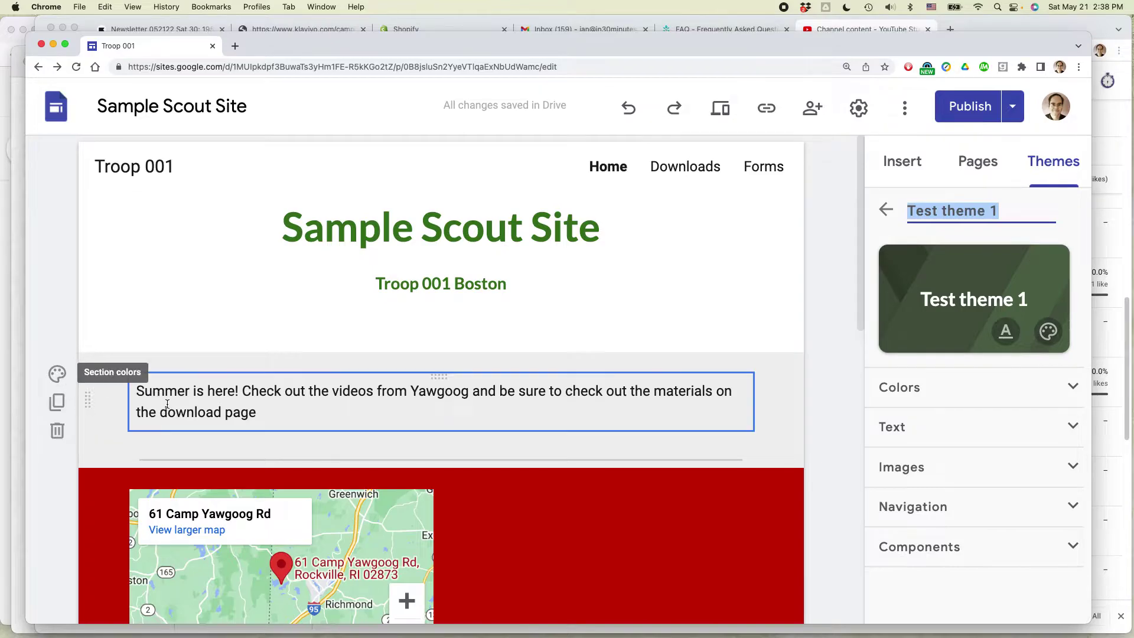
pyautogui.click(58, 374)
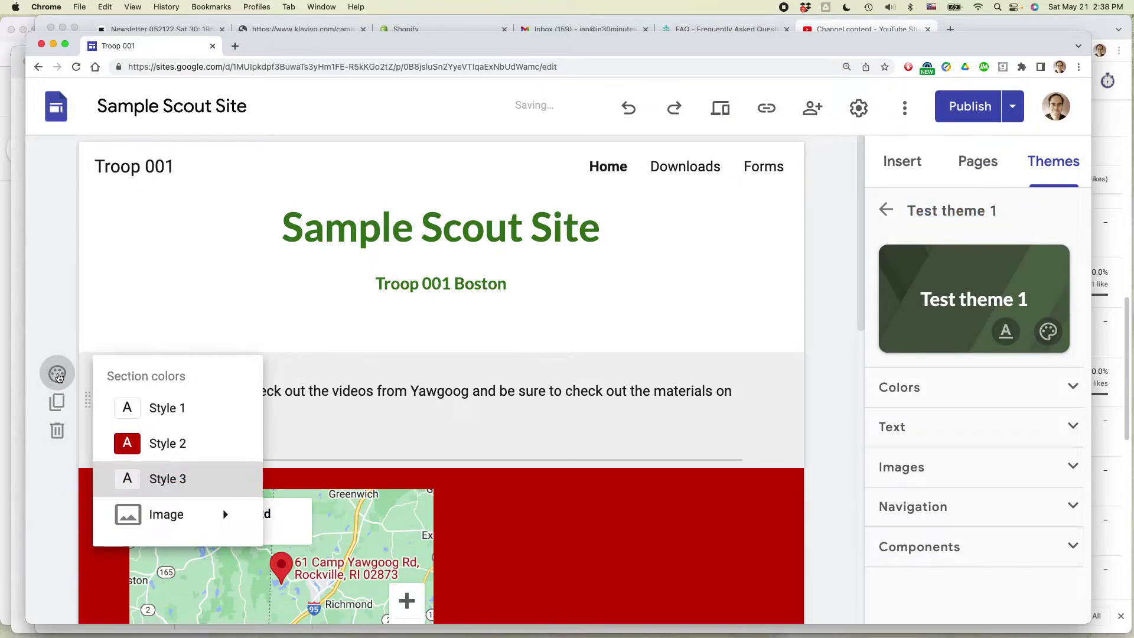
# - Give the summer text, video and calendar sections on the Home page red Style 2
pyautogui.click(187, 444)
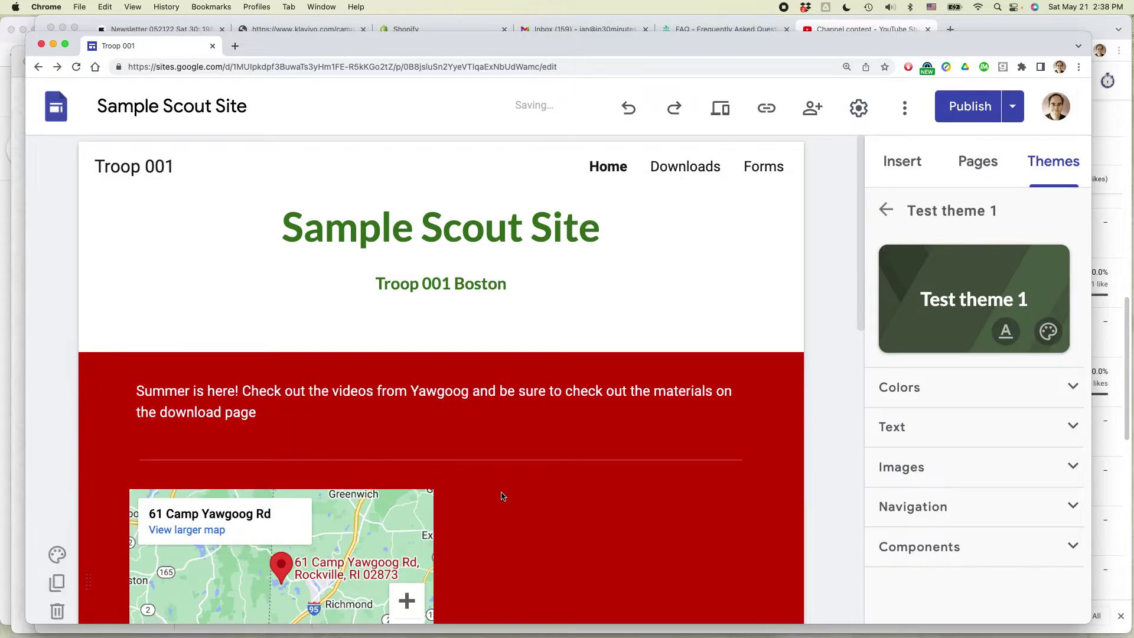
pyautogui.scroll(-8, 515, 483)
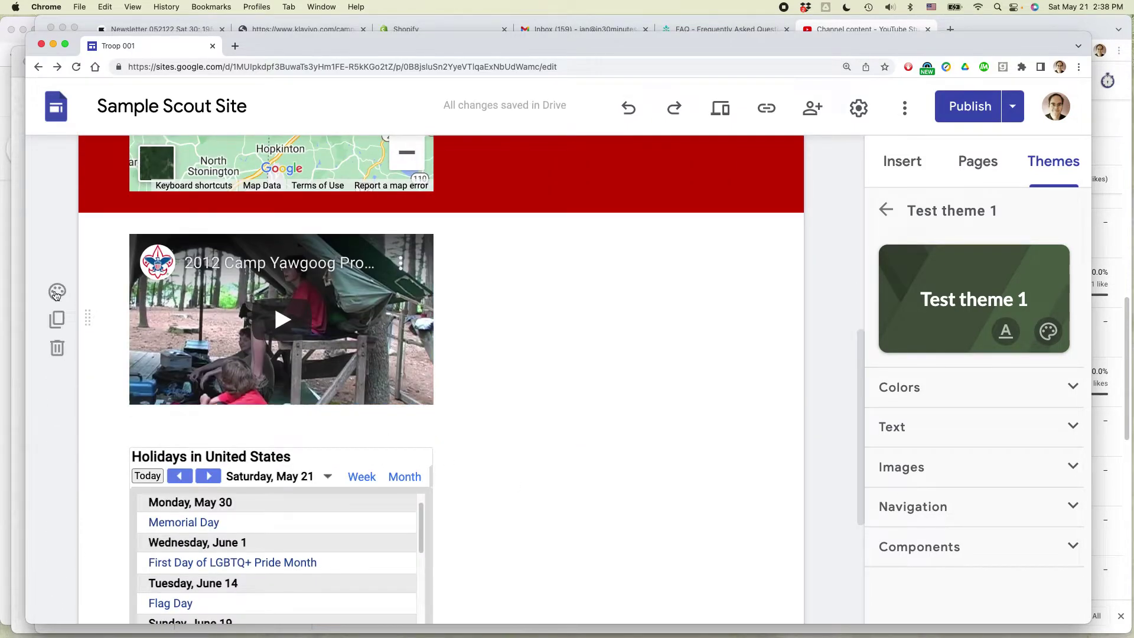
pyautogui.click(57, 294)
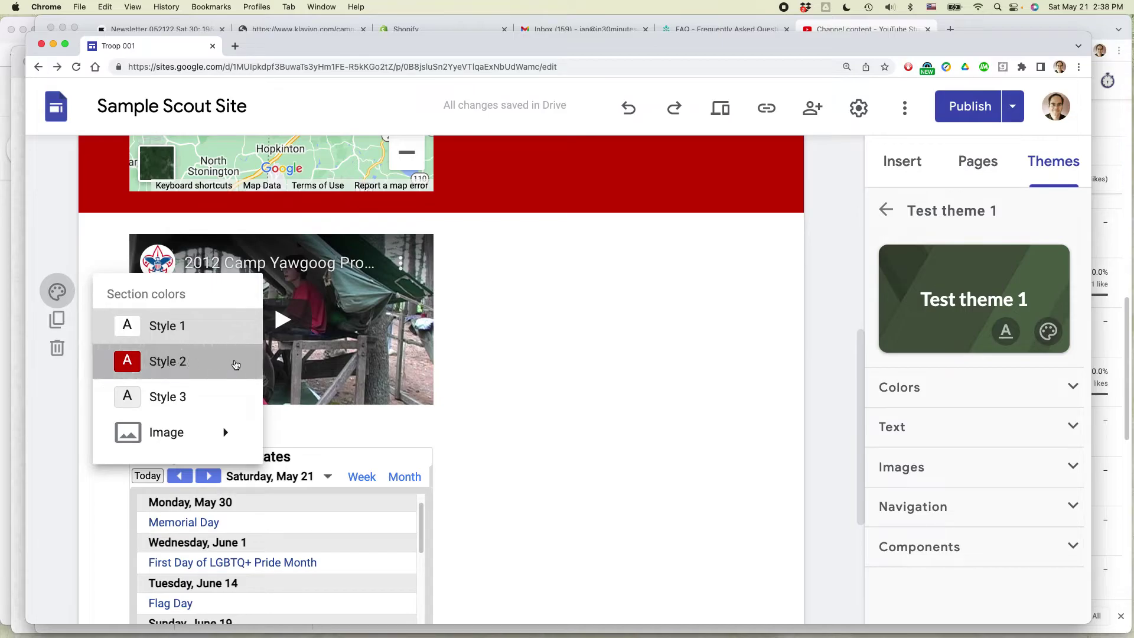
pyautogui.click(235, 363)
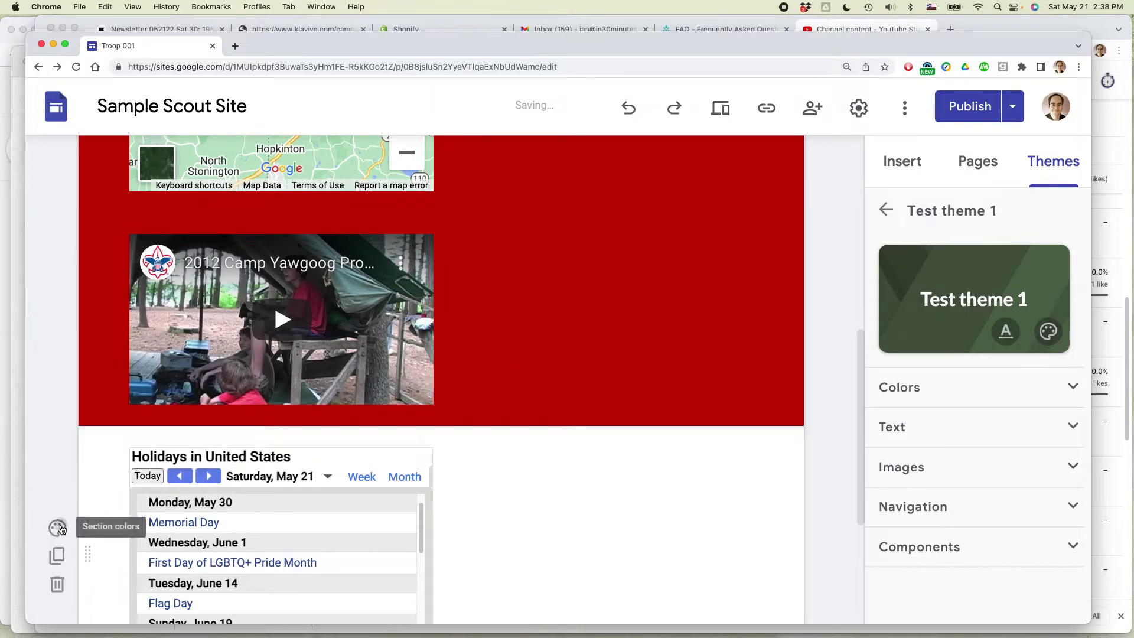
pyautogui.click(58, 528)
pyautogui.click(154, 598)
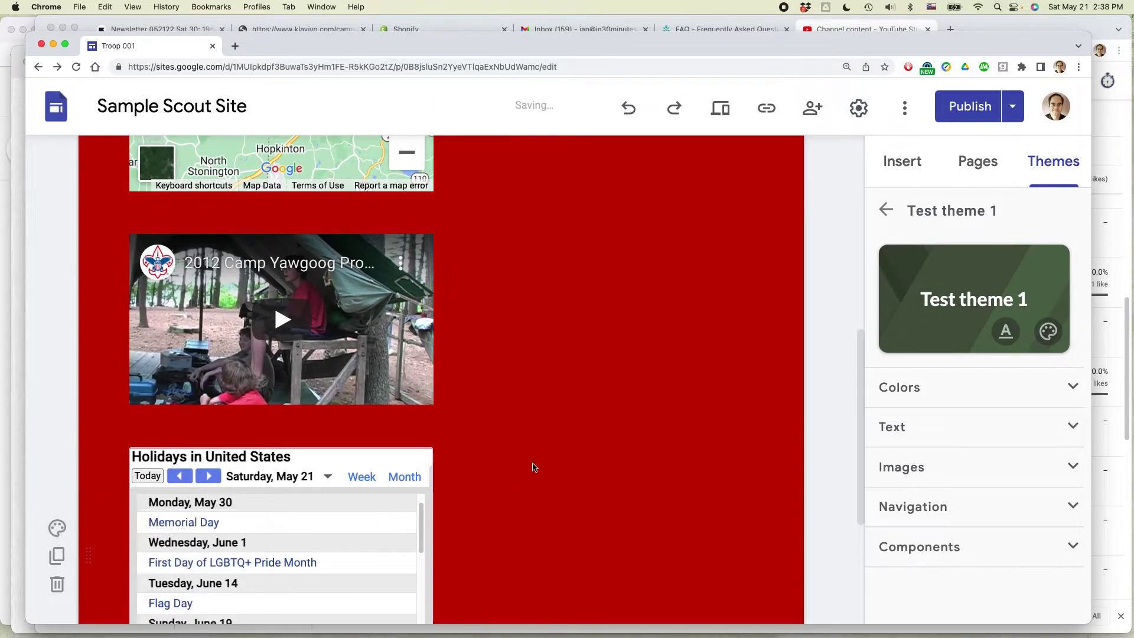
pyautogui.scroll(4, 540, 460)
pyautogui.scroll(4, 548, 458)
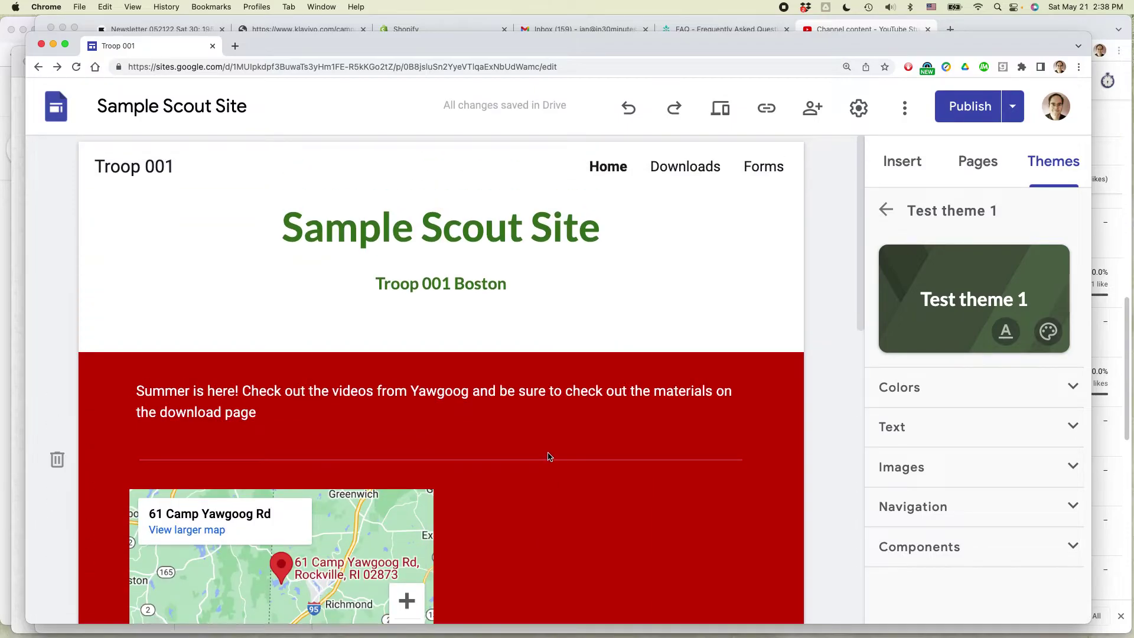
# - On the Downloads page, make the directions and map sections light grey Style 3
pyautogui.click(693, 173)
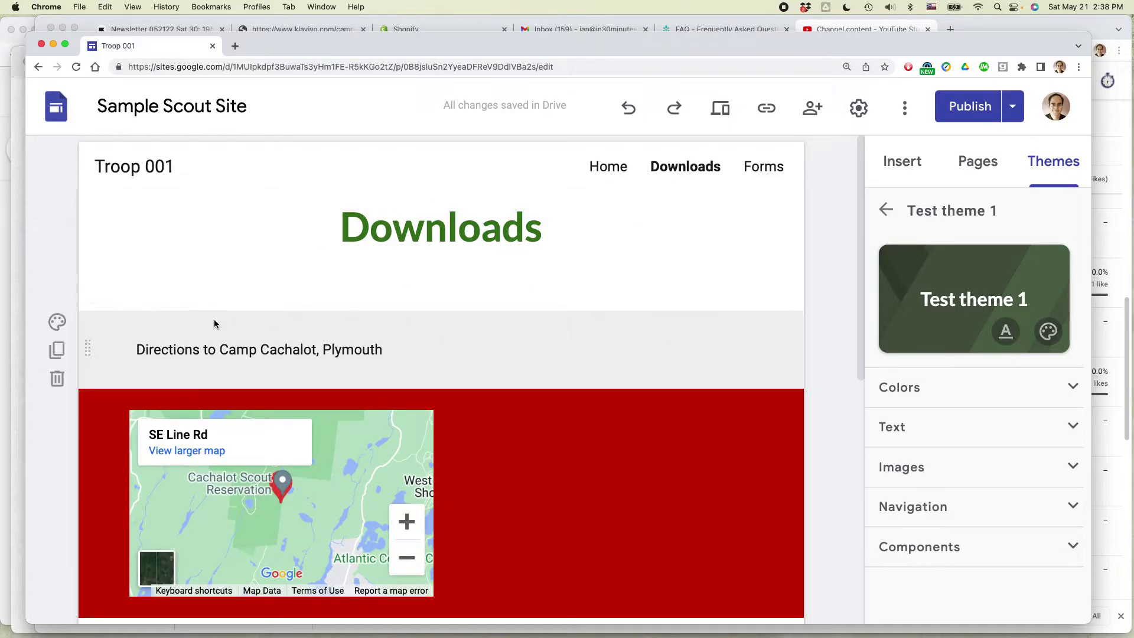
pyautogui.click(58, 321)
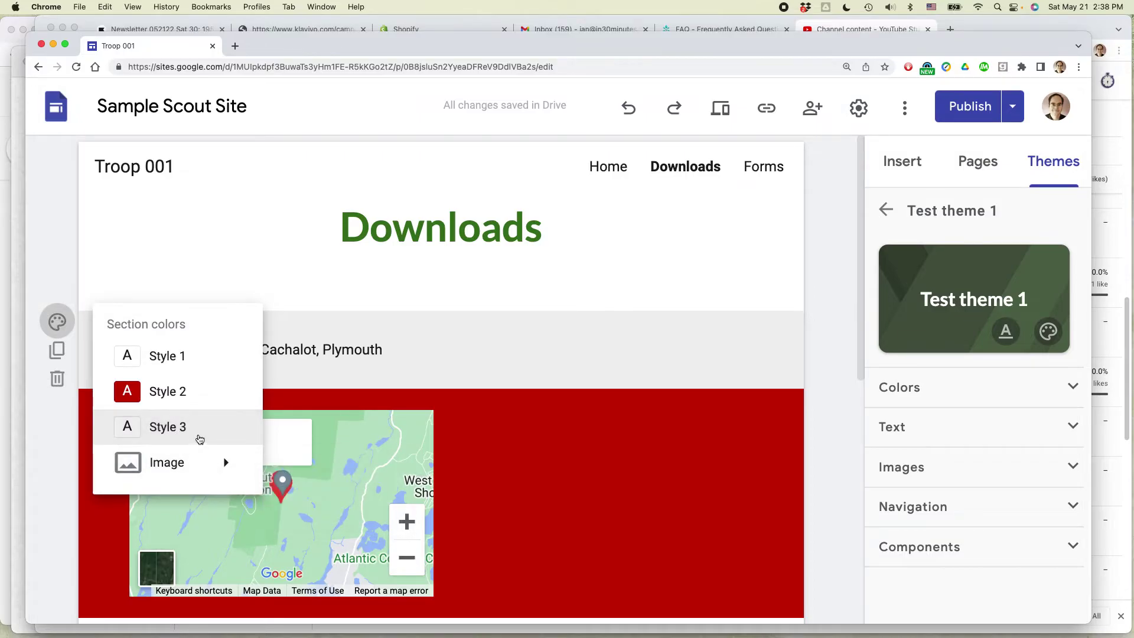
pyautogui.click(167, 355)
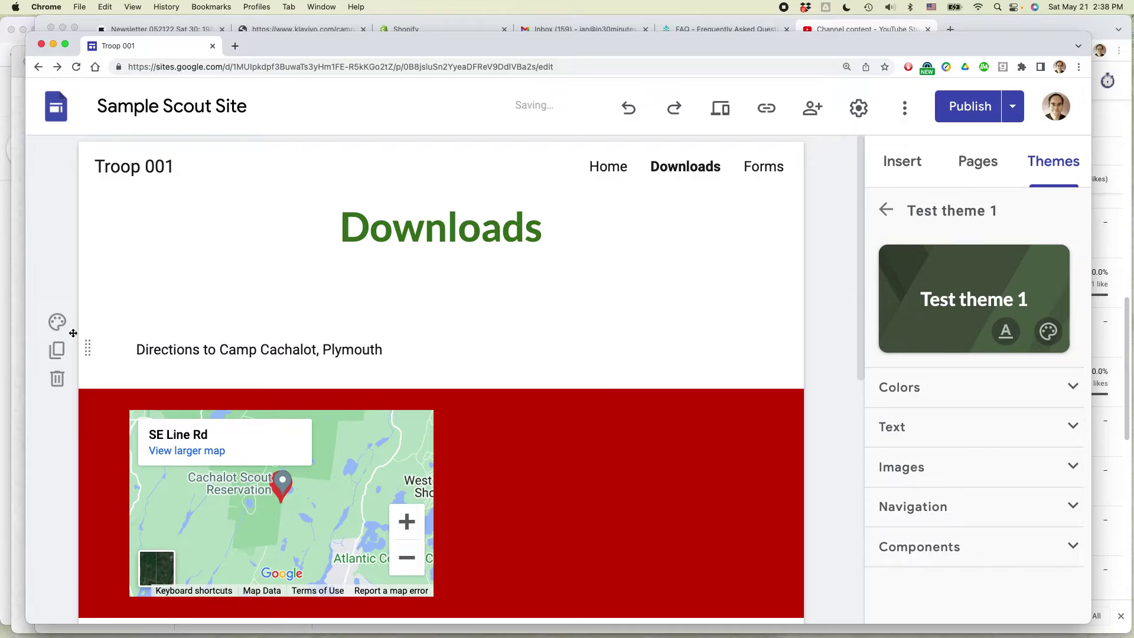
pyautogui.click(57, 321)
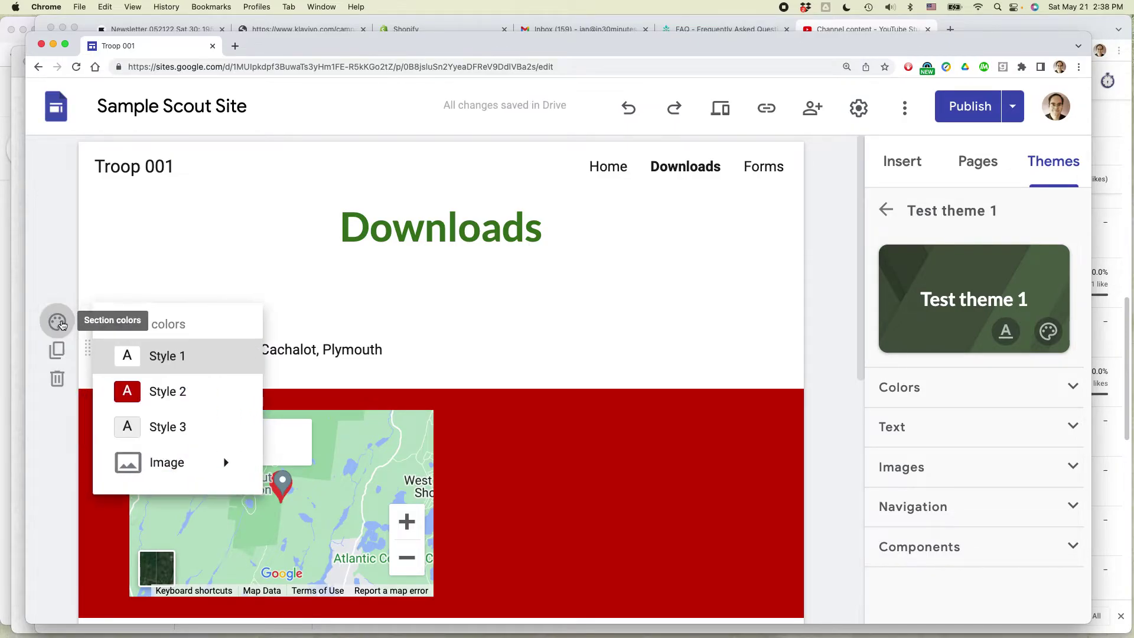
pyautogui.click(164, 433)
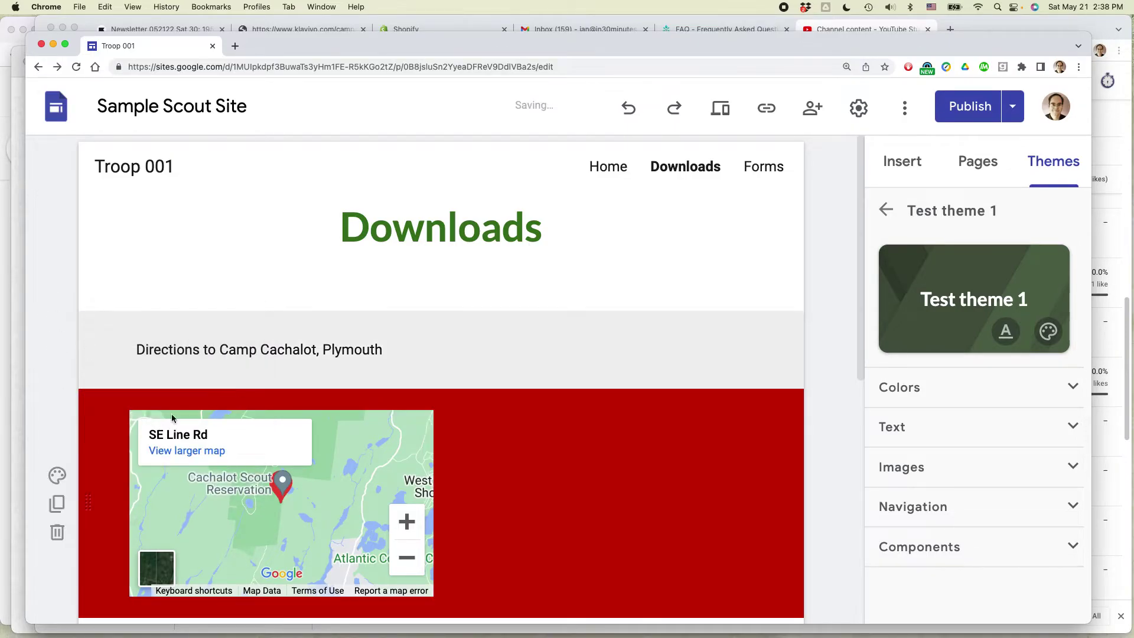
pyautogui.click(62, 480)
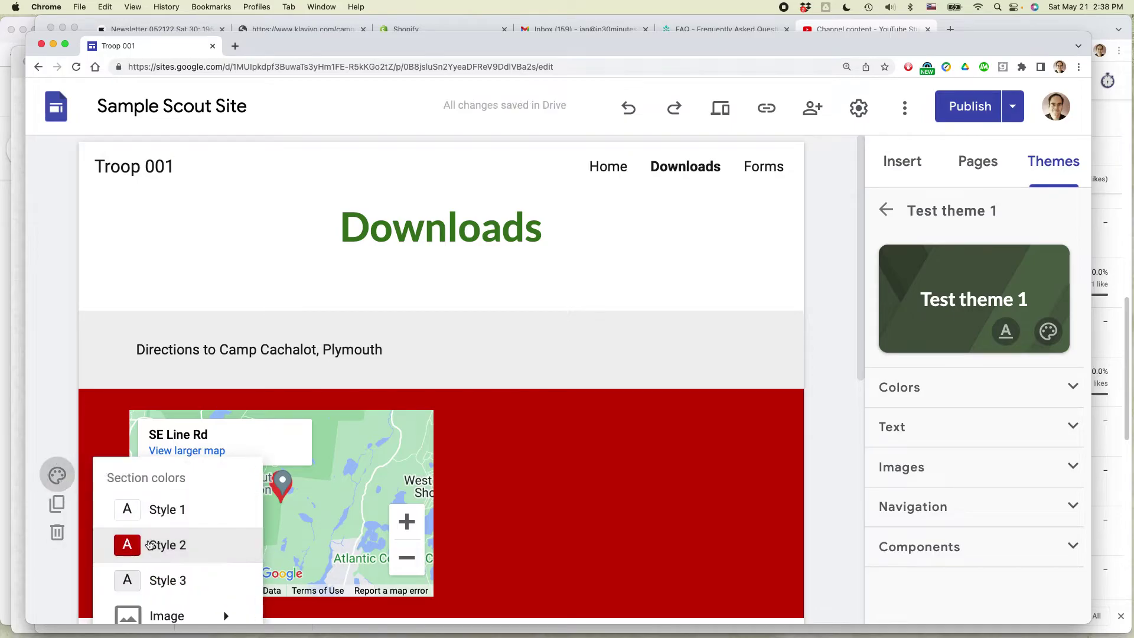
pyautogui.click(156, 585)
# - Make the Scout O schedule image section light grey Style 3
pyautogui.scroll(-5, 625, 397)
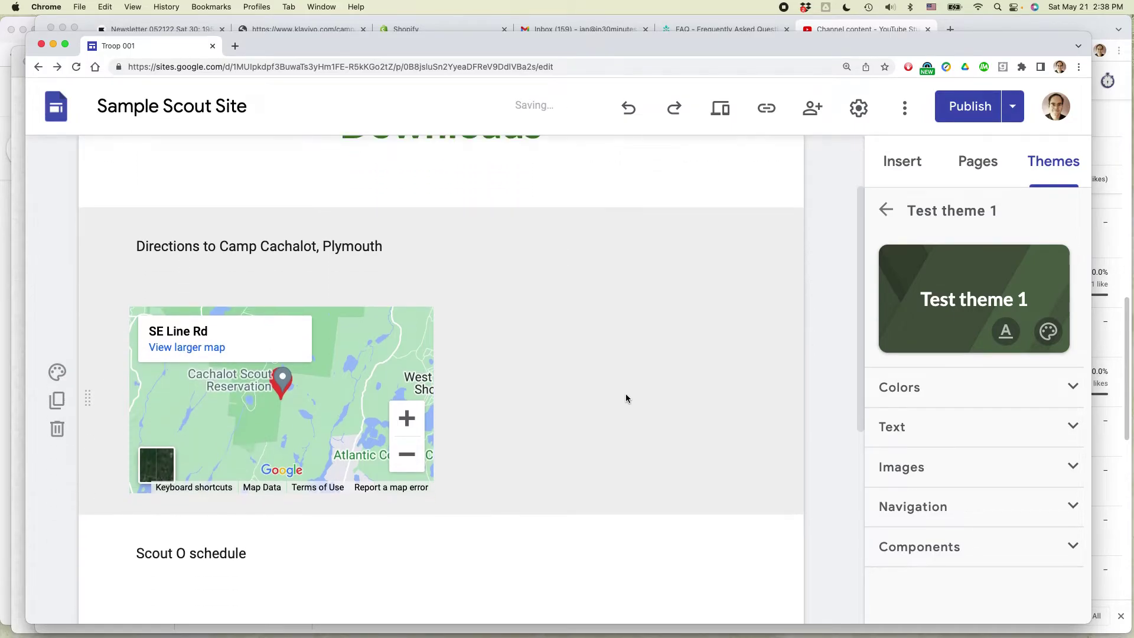
pyautogui.click(57, 478)
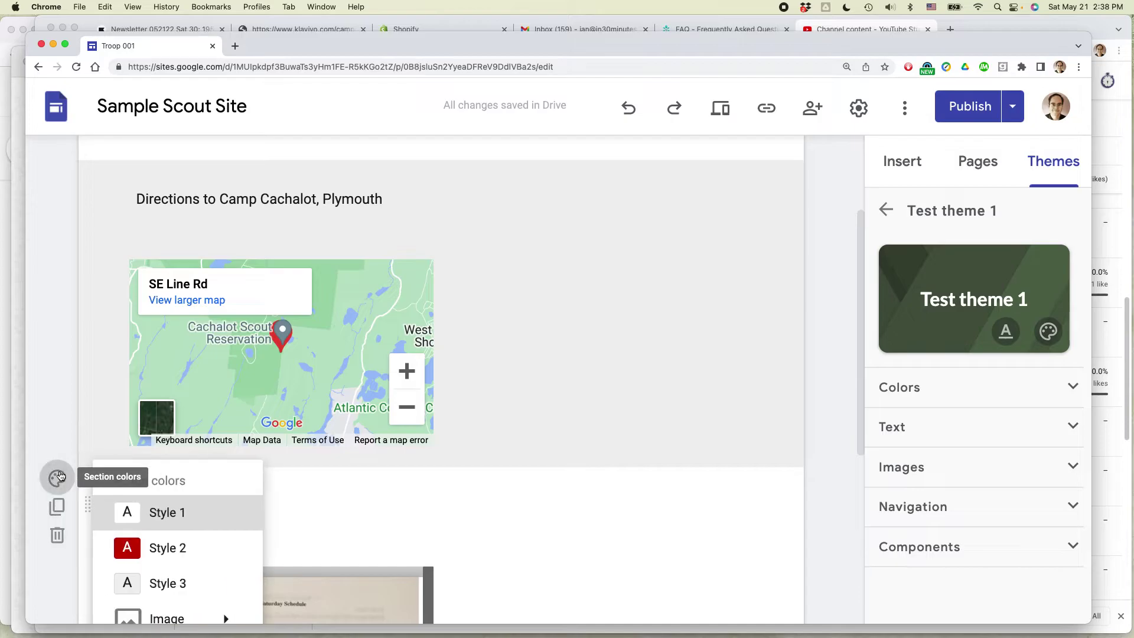
pyautogui.scroll(5, 471, 387)
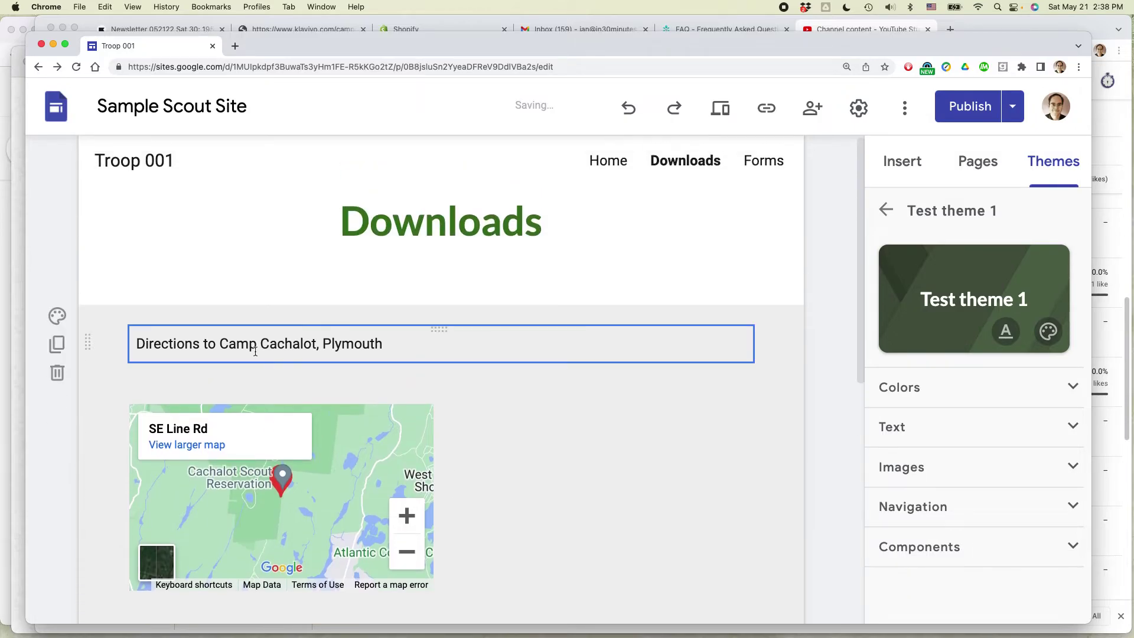
pyautogui.scroll(-5, 551, 504)
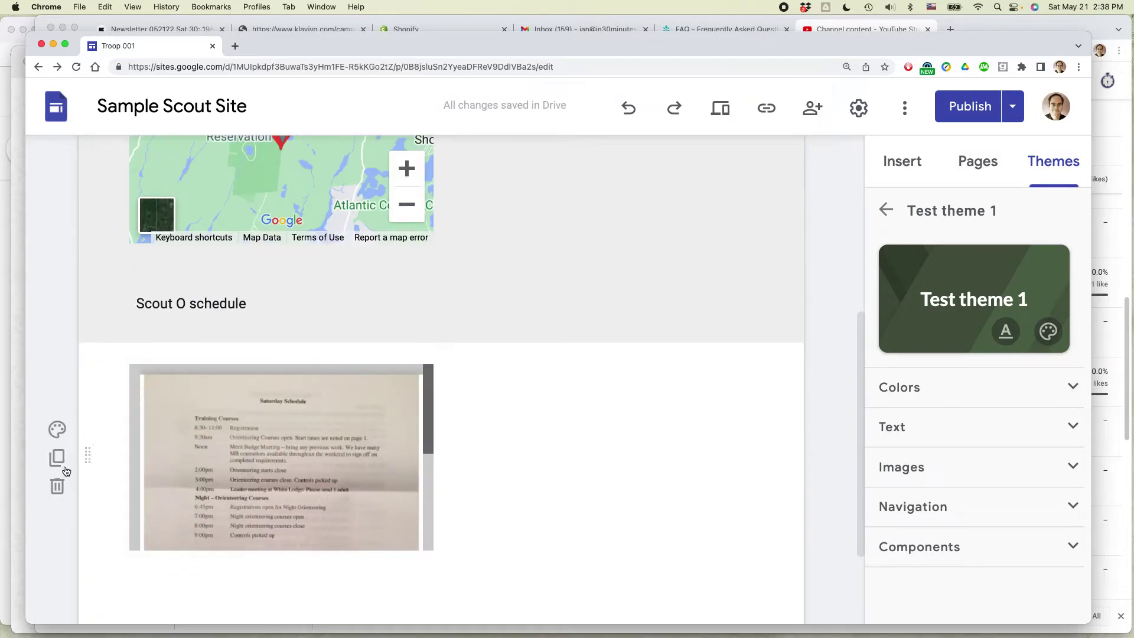
pyautogui.click(62, 432)
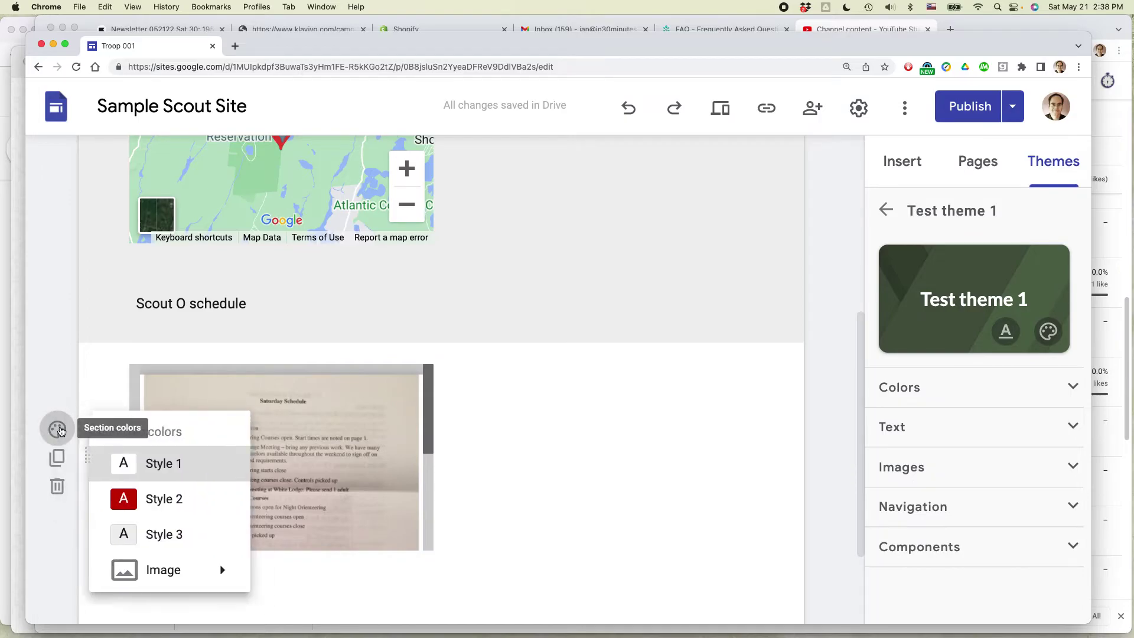
pyautogui.click(152, 533)
pyautogui.scroll(-3, 589, 441)
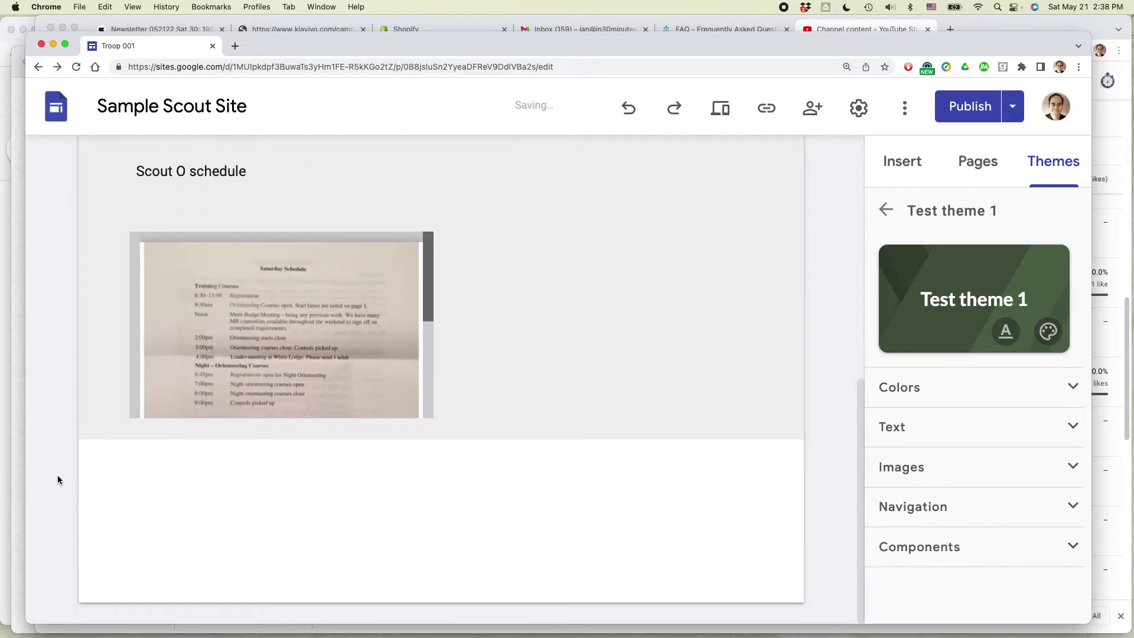
pyautogui.scroll(8, 534, 441)
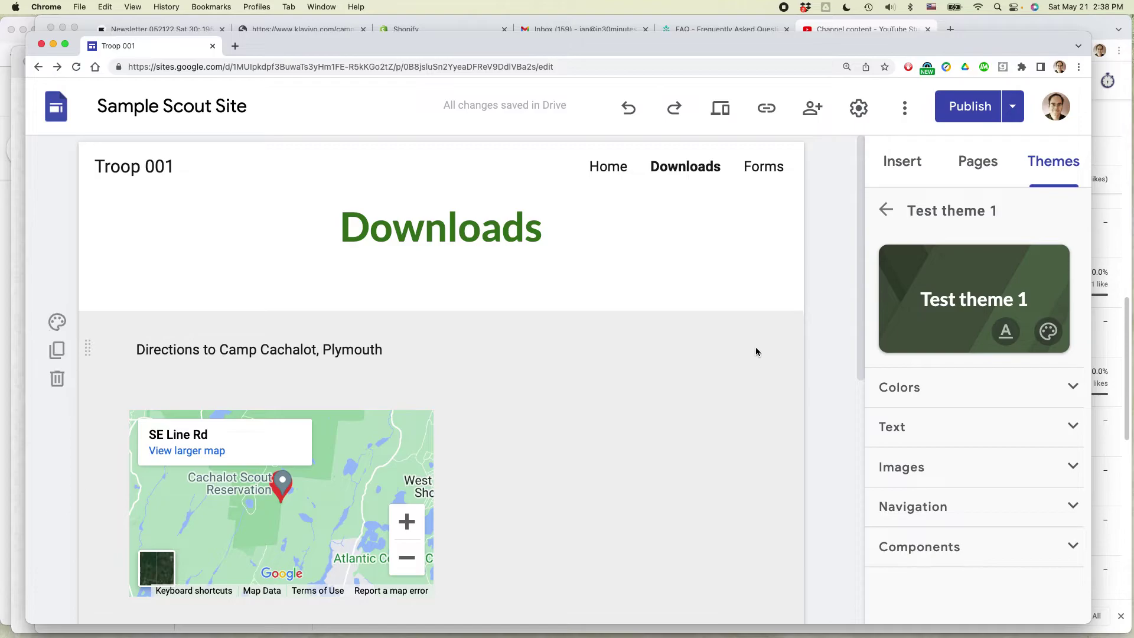
# - On the Forms page, replace the header image with the pale snowy landscape stock photo
pyautogui.click(763, 167)
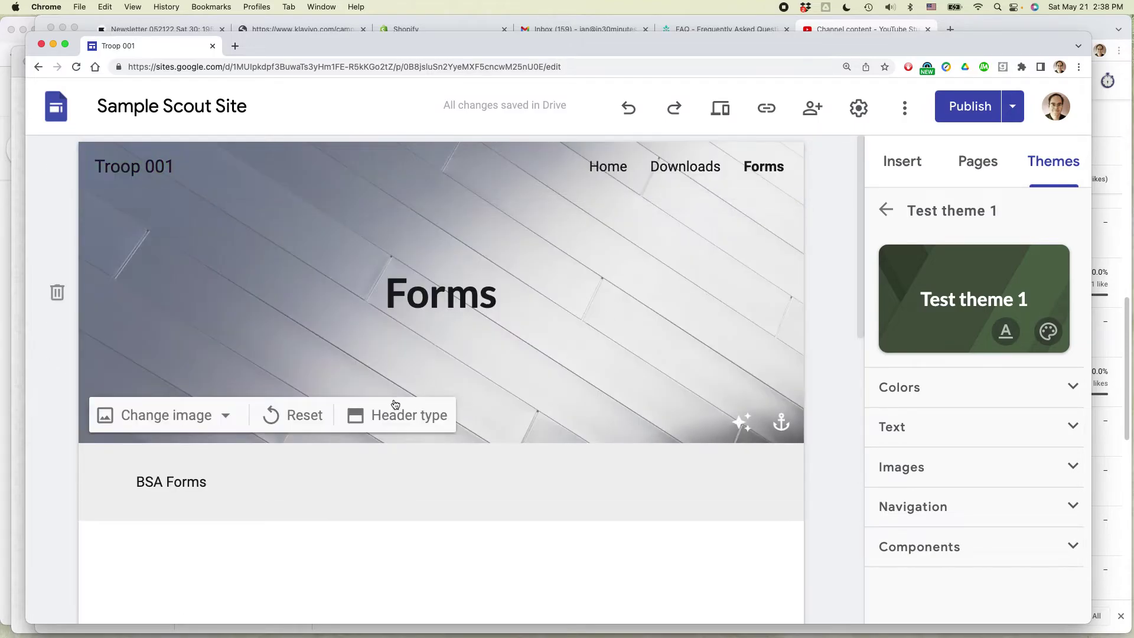
pyautogui.scroll(-1, 620, 419)
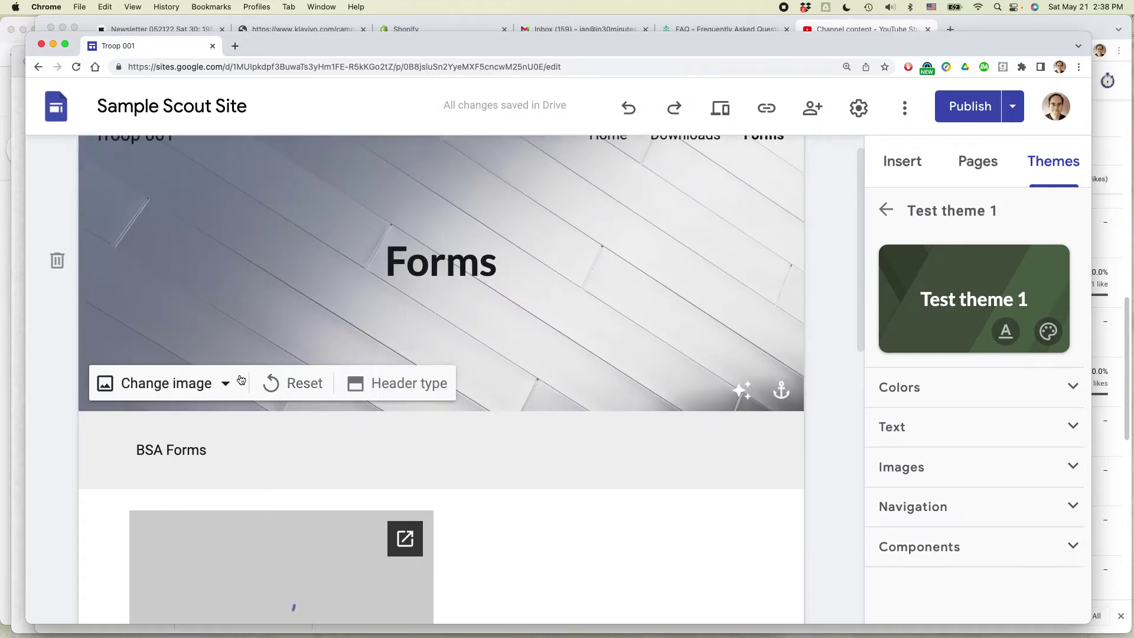
pyautogui.click(225, 383)
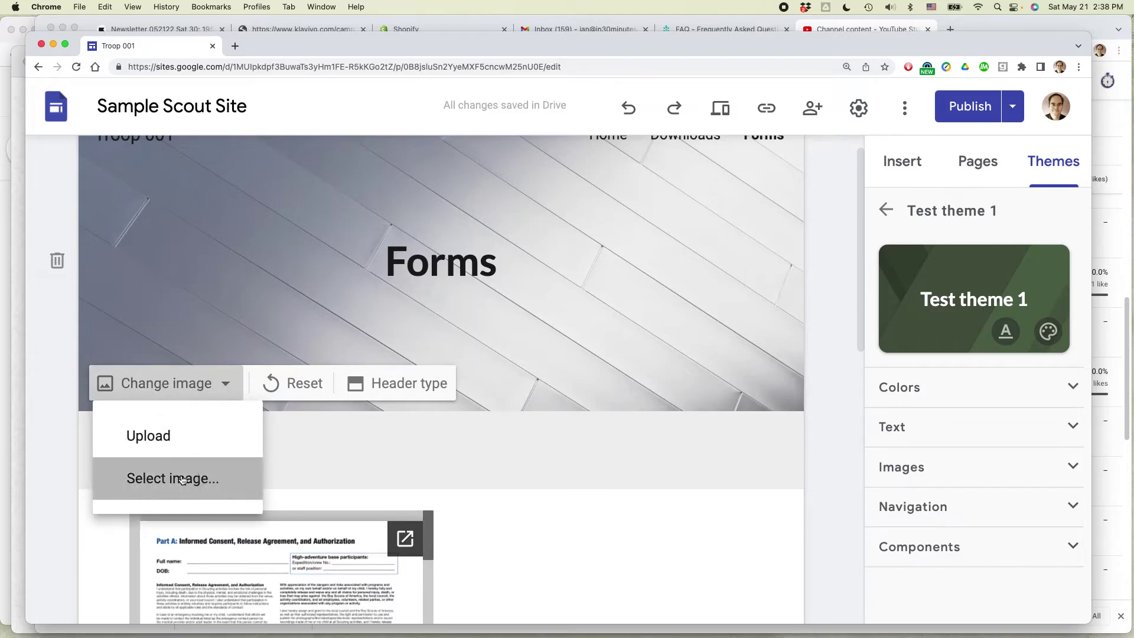
pyautogui.click(182, 479)
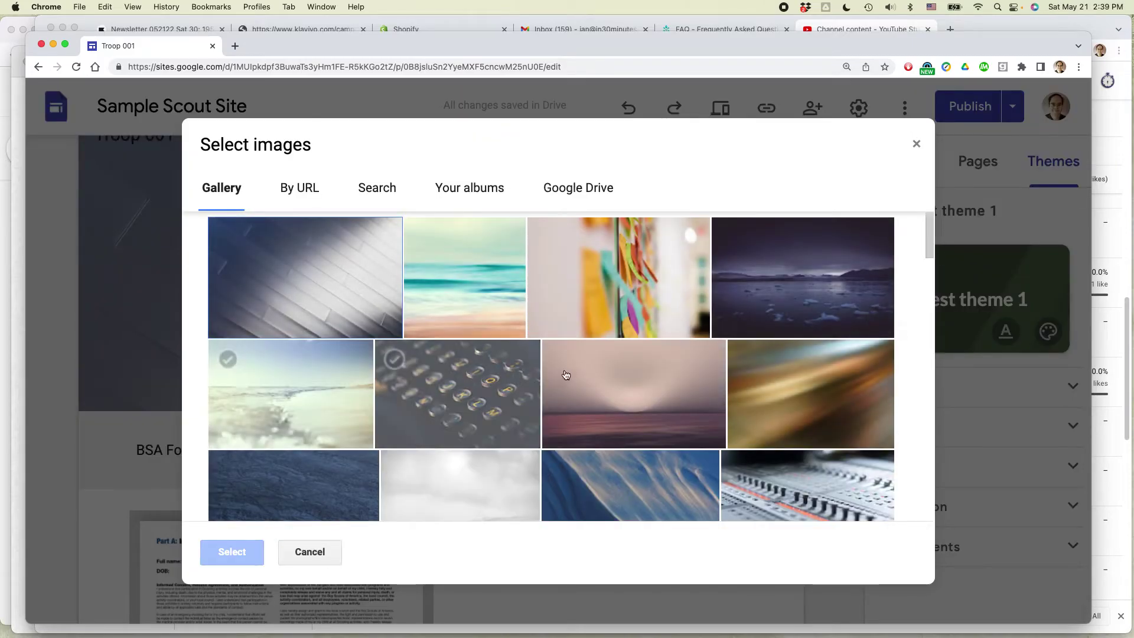
pyautogui.scroll(-2, 565, 375)
pyautogui.click(496, 362)
pyautogui.click(245, 552)
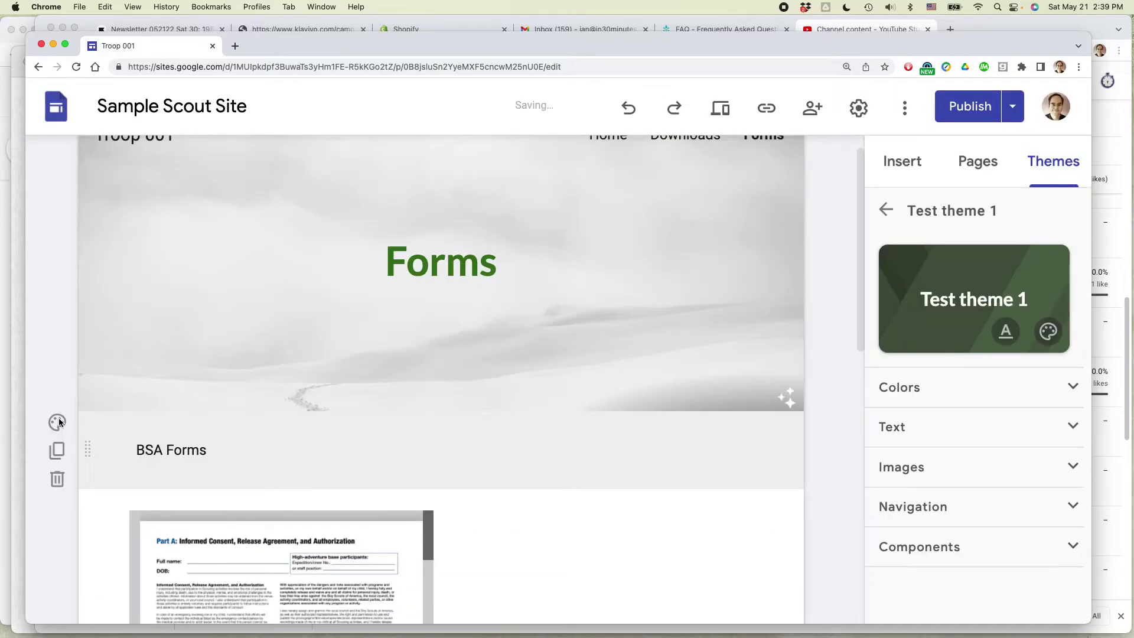
# - Set the BSA Forms section background to white Style 1
pyautogui.click(58, 421)
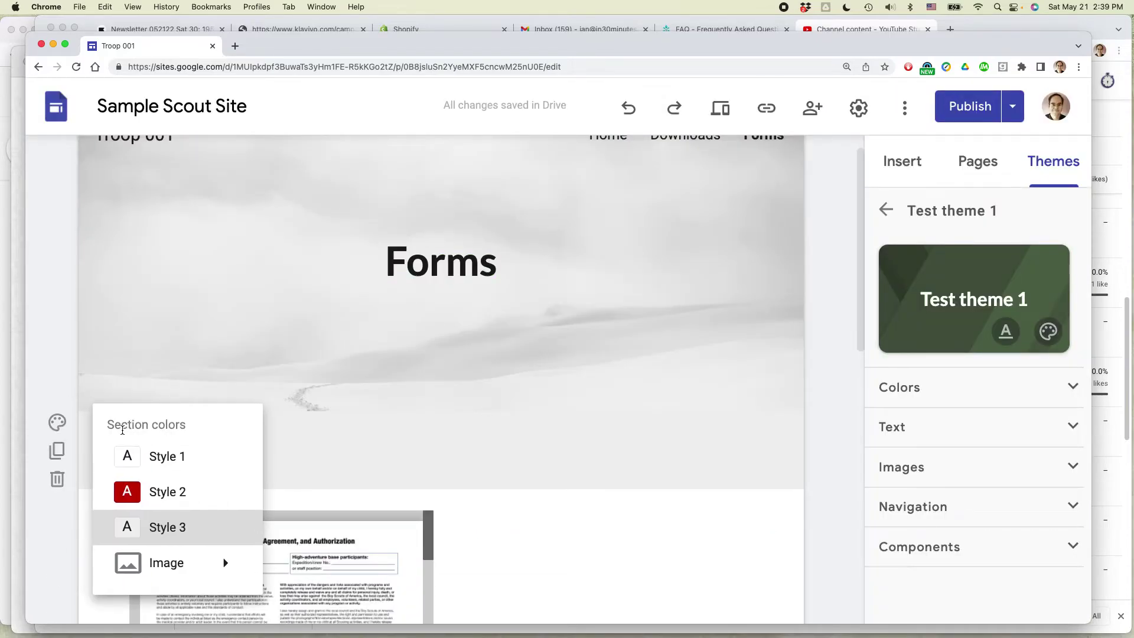
pyautogui.click(177, 458)
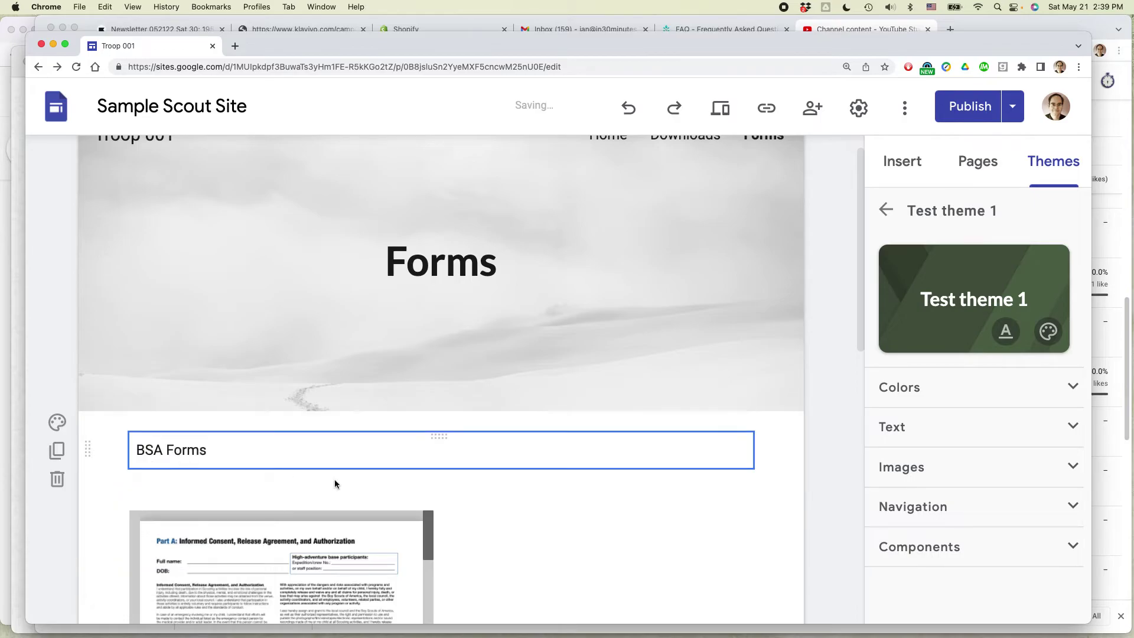
pyautogui.scroll(-1, 413, 481)
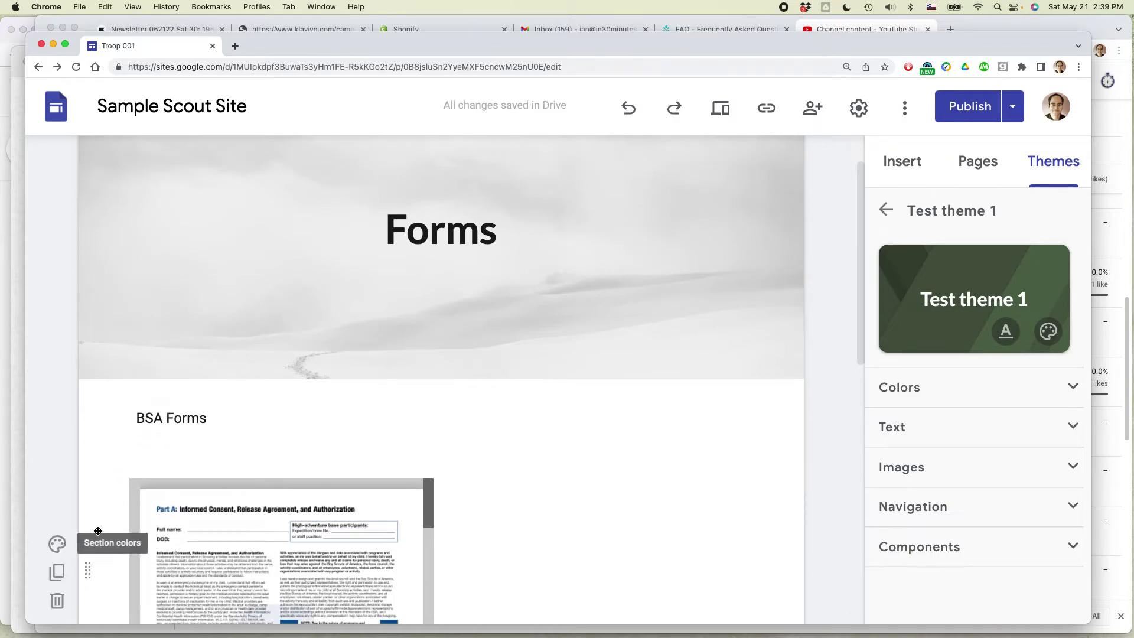
pyautogui.scroll(-5, 419, 478)
pyautogui.scroll(6, 593, 385)
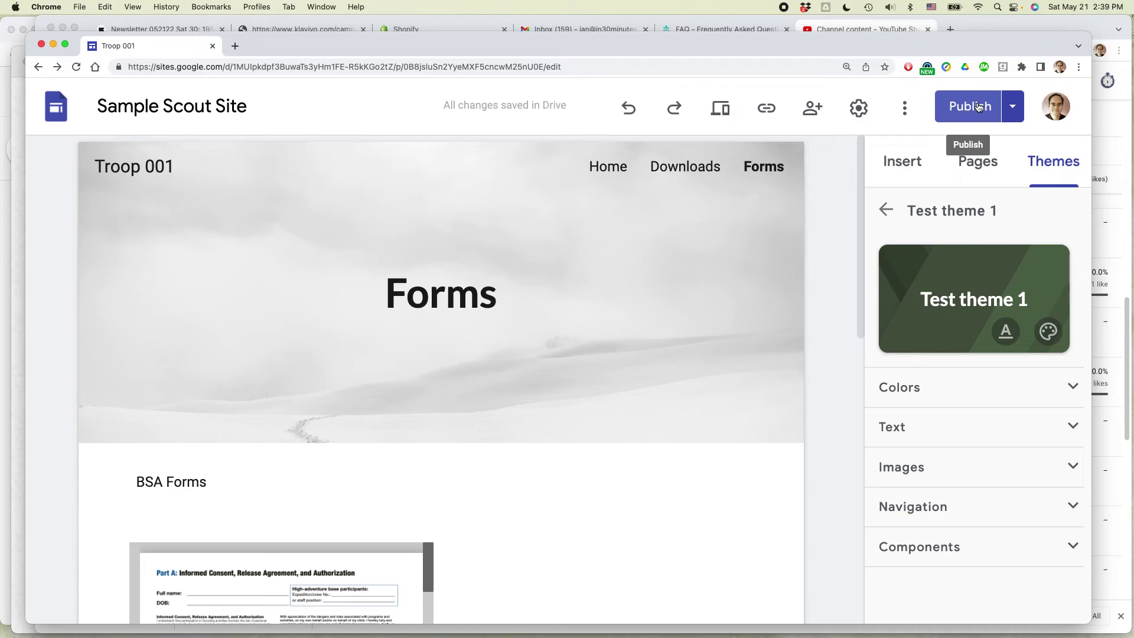
# - Switch from Google Sites to the Safari window showing in30minutes.com
pyautogui.press('super+Tab')
pyautogui.press('super+Tab')
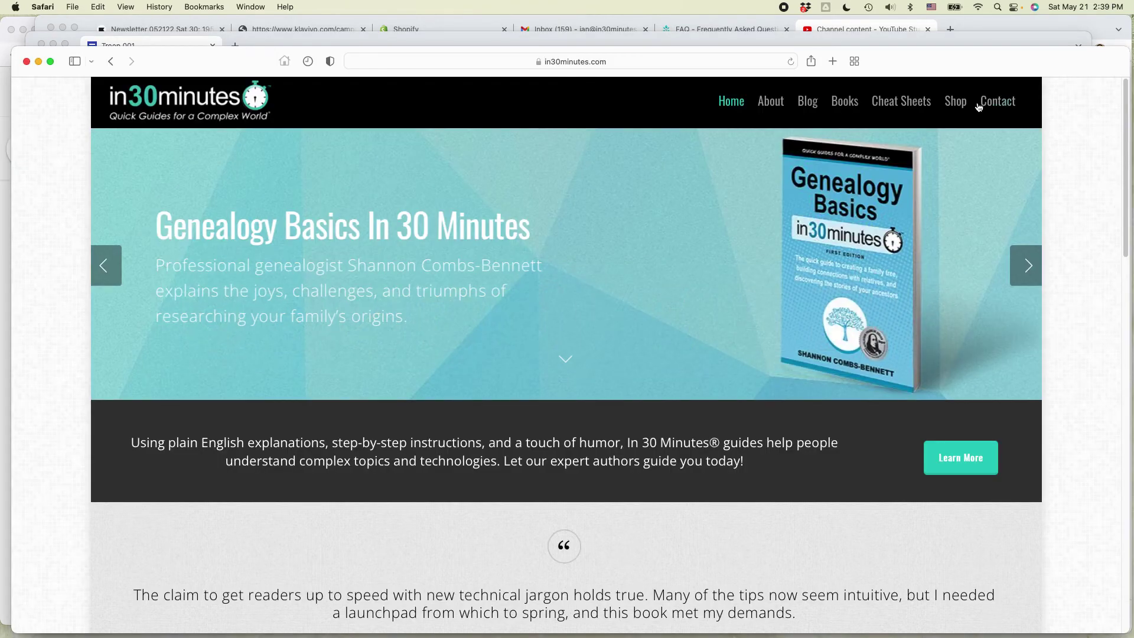